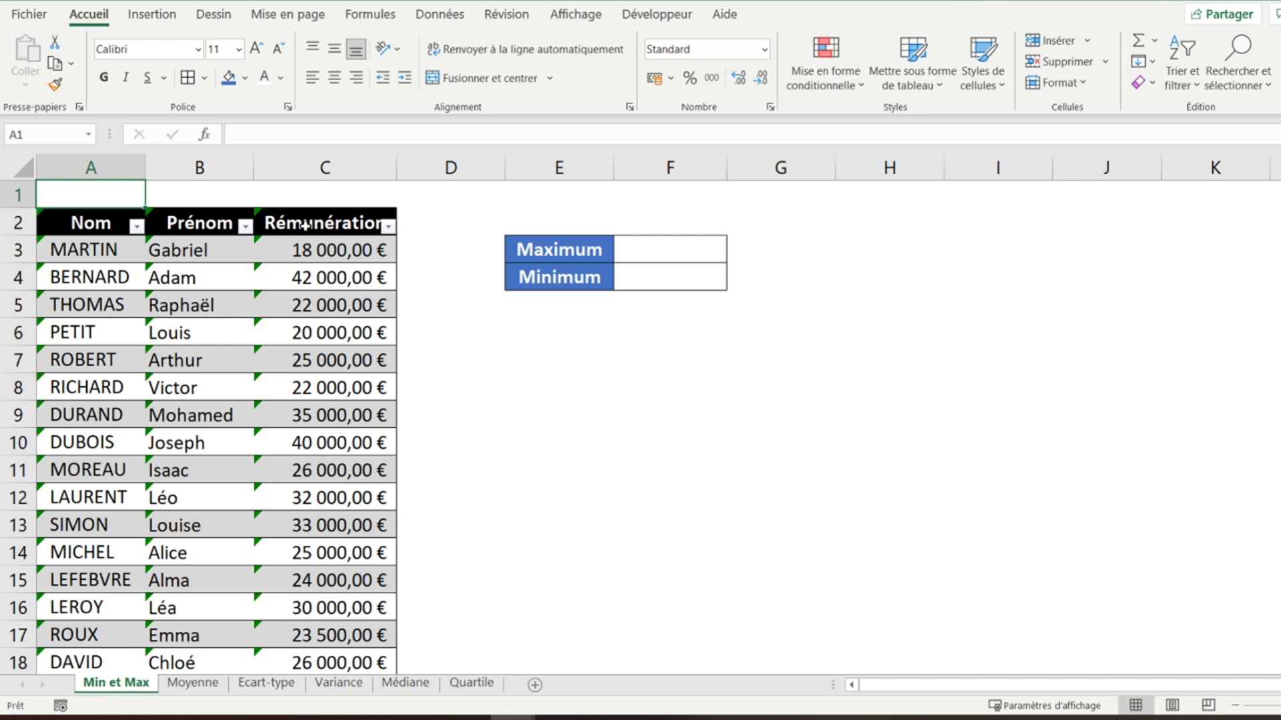
Enter =MAX(Tableau15[Rémunération]) beside Maximum, returning 42 000,00 €
click(667, 241)
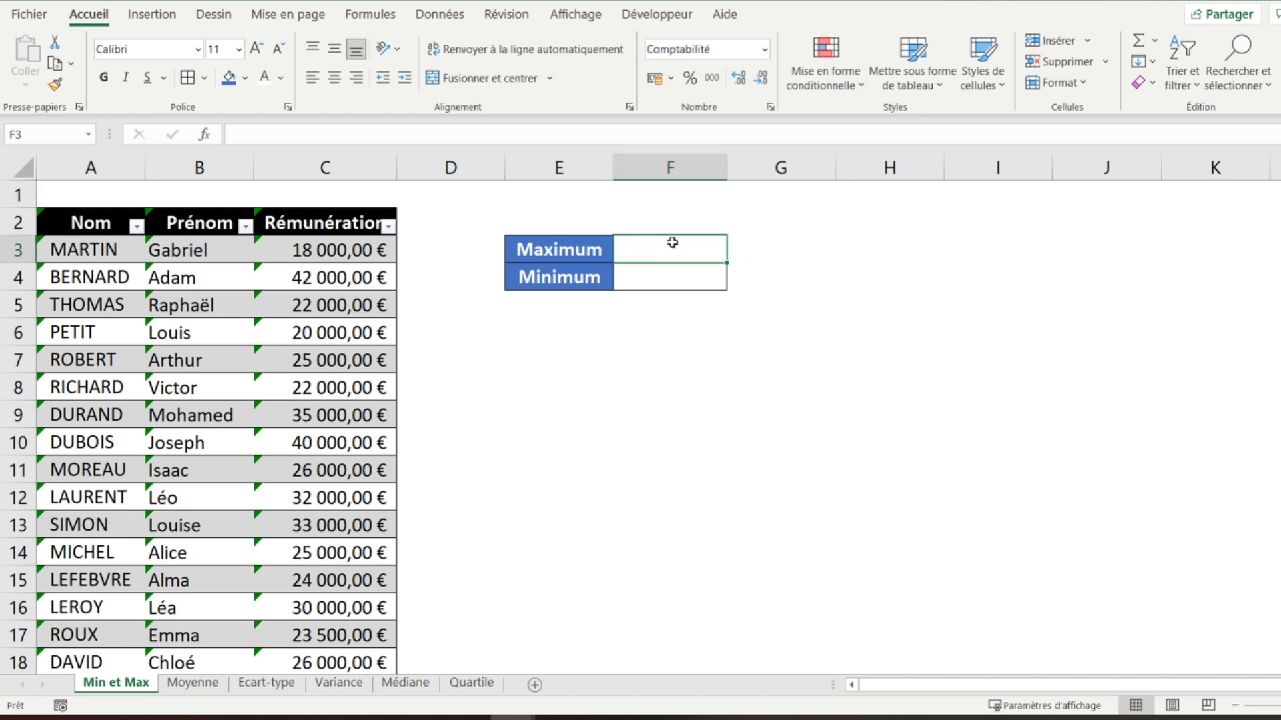
click(646, 276)
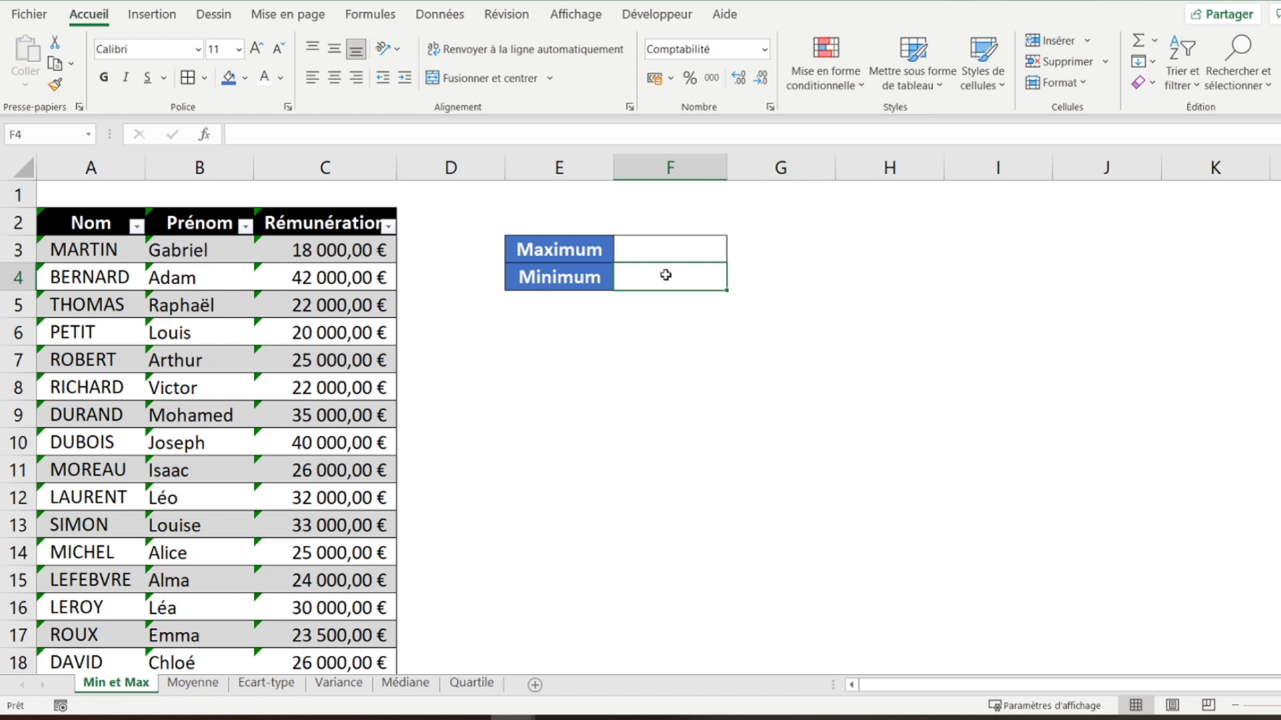
click(650, 250)
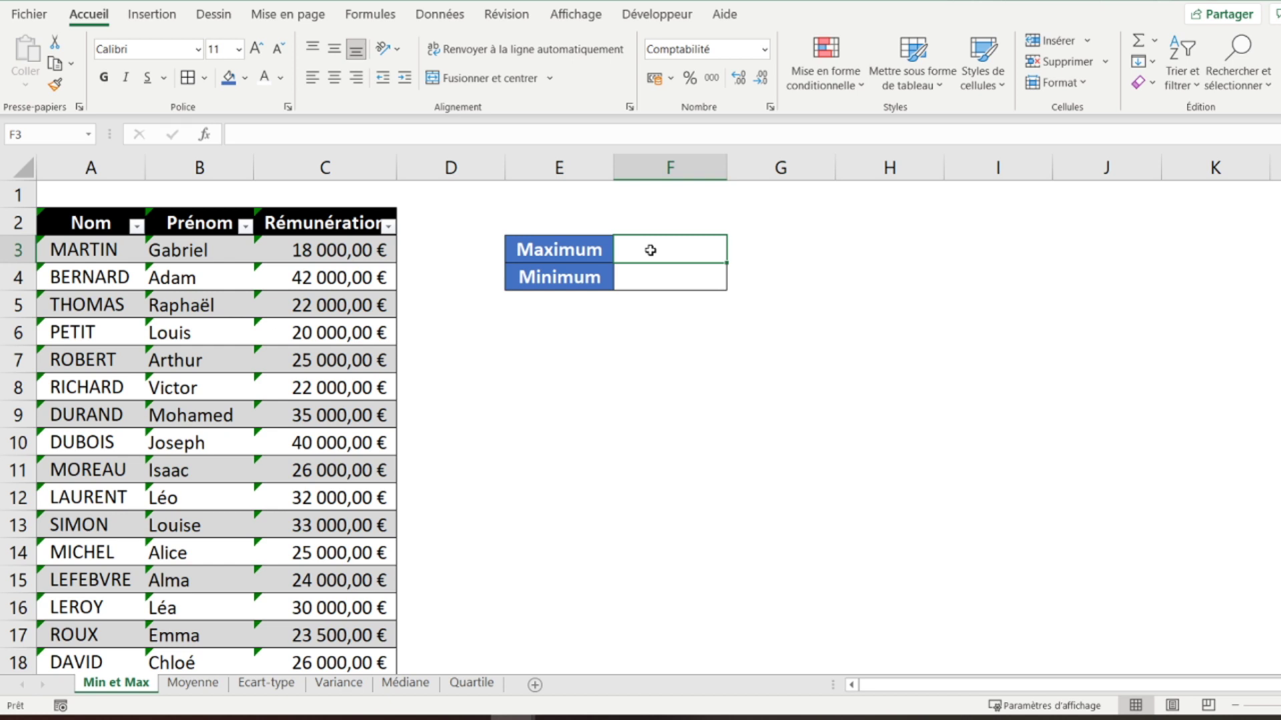
text(=max)
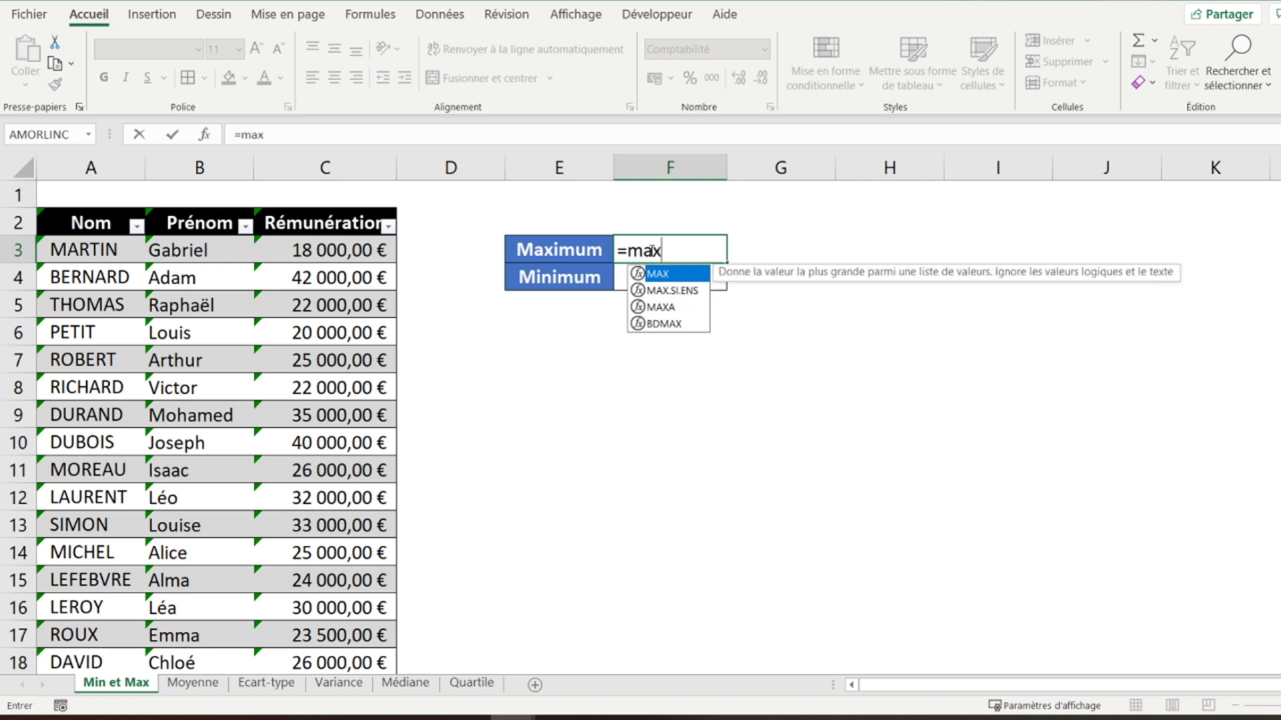
text(()
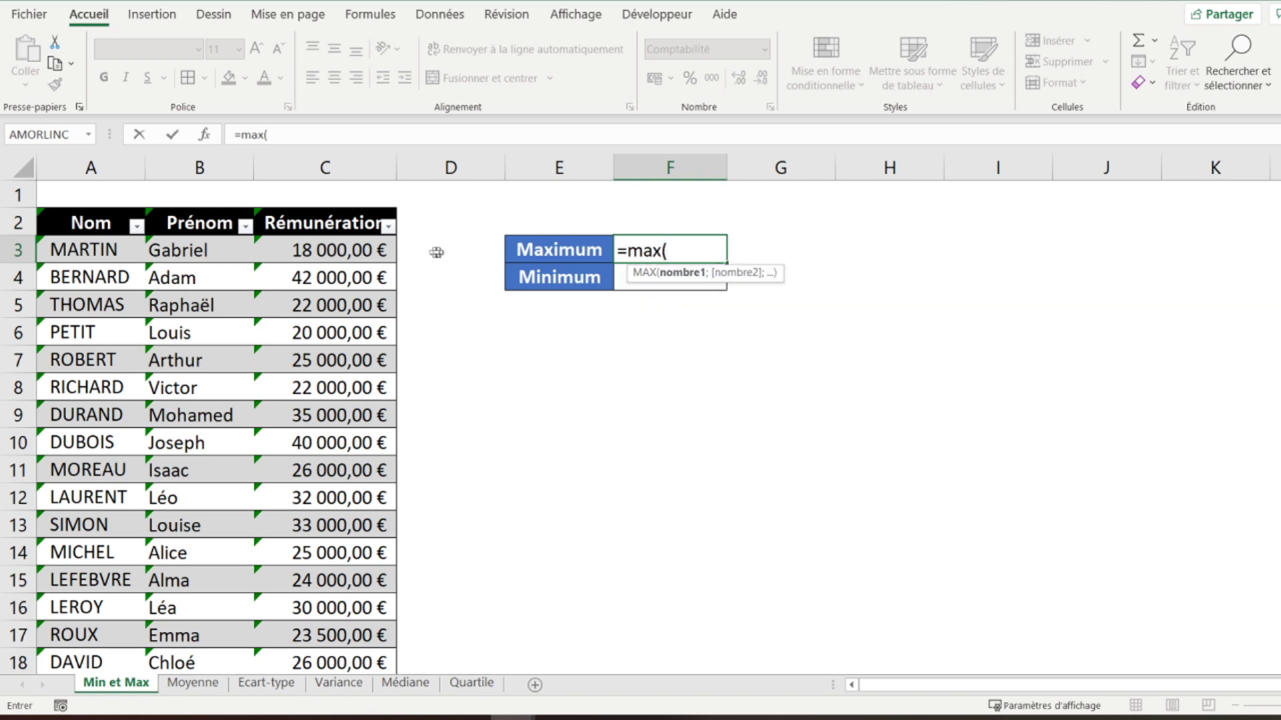
drag(343, 251, 330, 579)
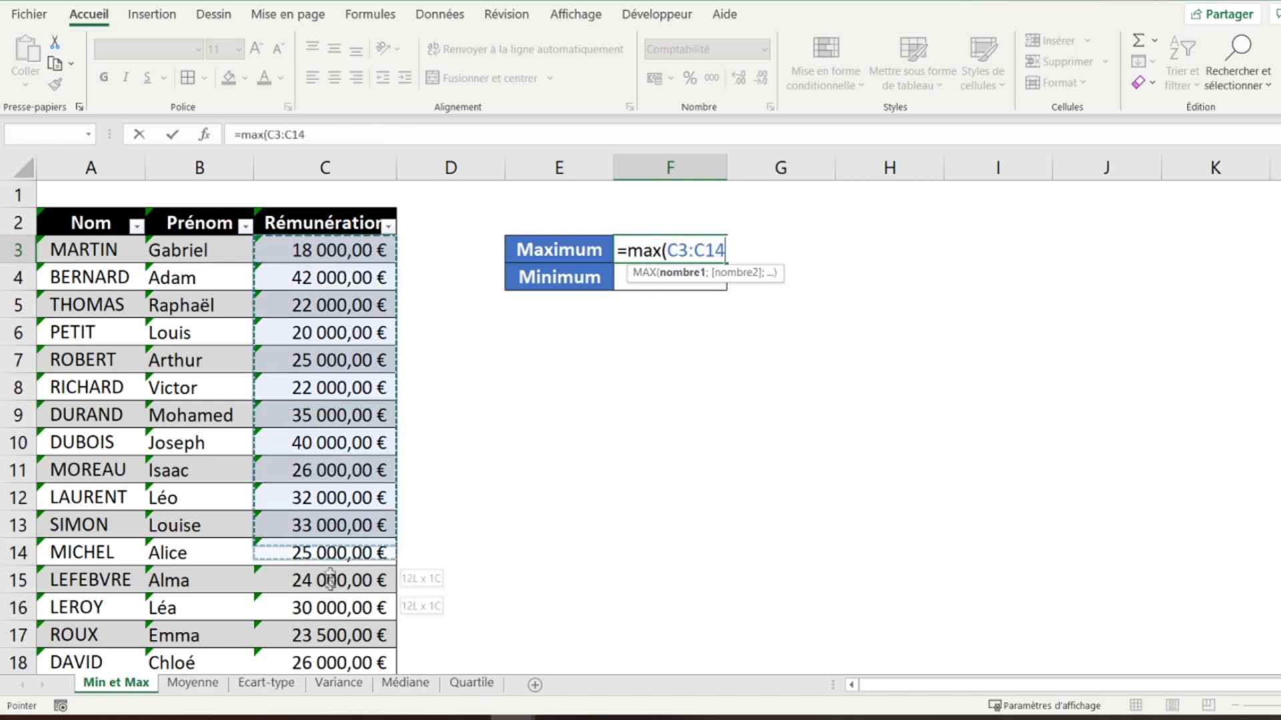
drag(329, 578, 321, 619)
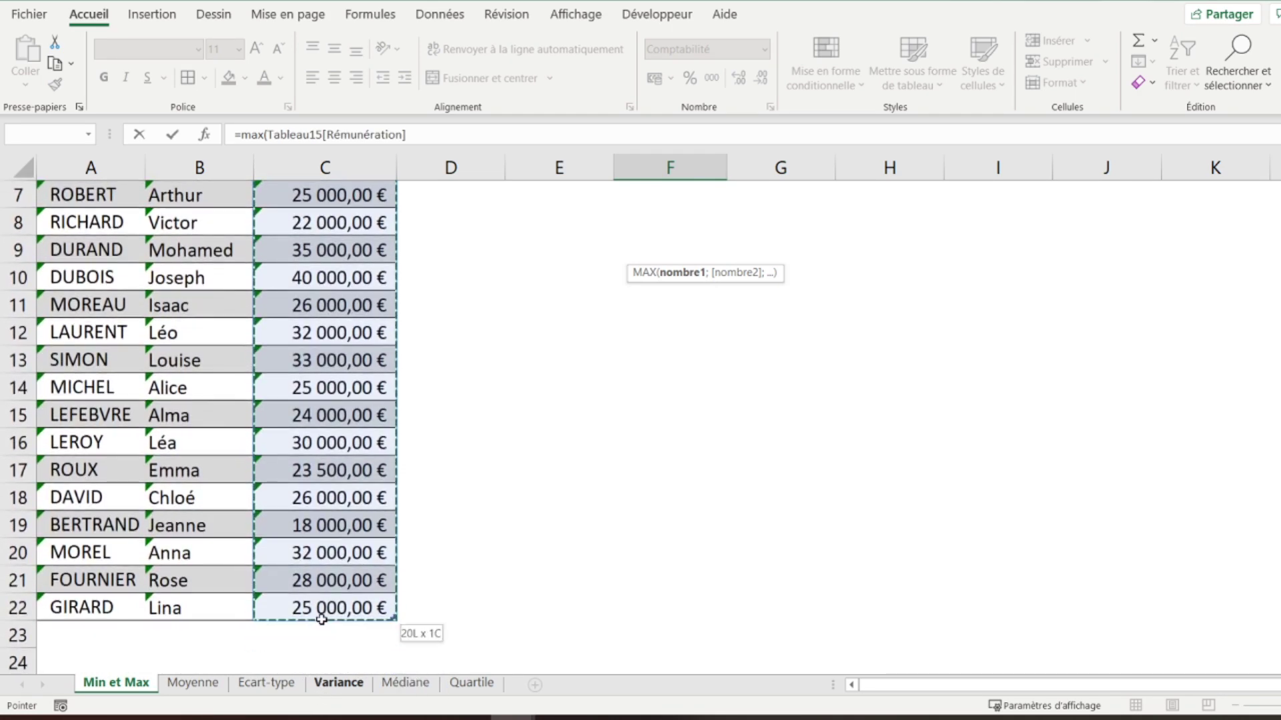
text())
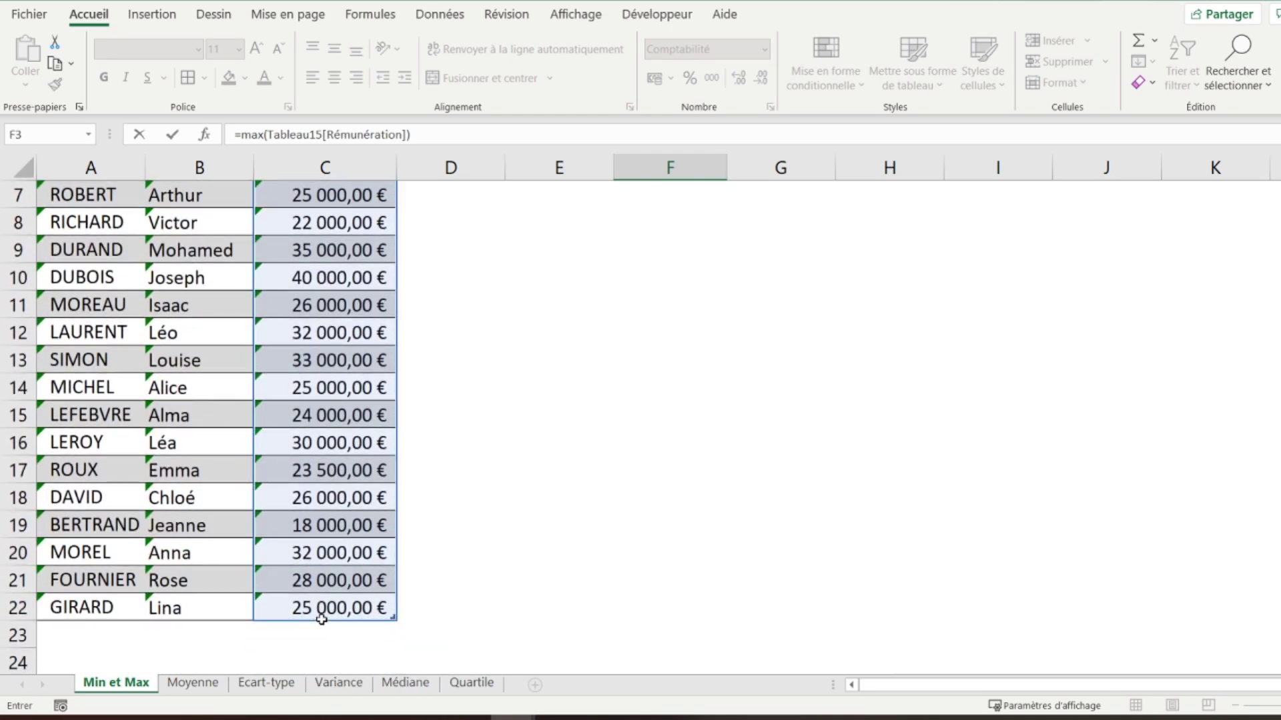
key(Return)
Widen column F so the 42 000,00 € maximum displays fully
scroll(528, 429, up, 1)
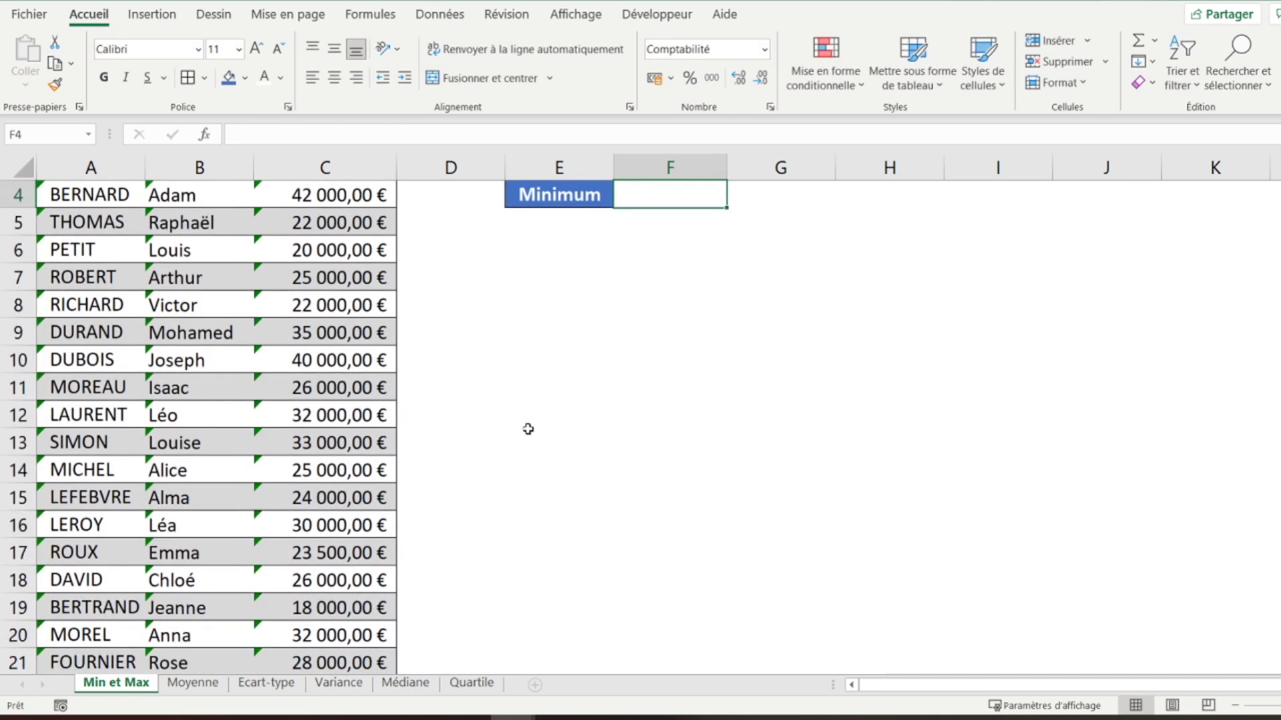
scroll(528, 429, up, 1)
drag(727, 168, 745, 168)
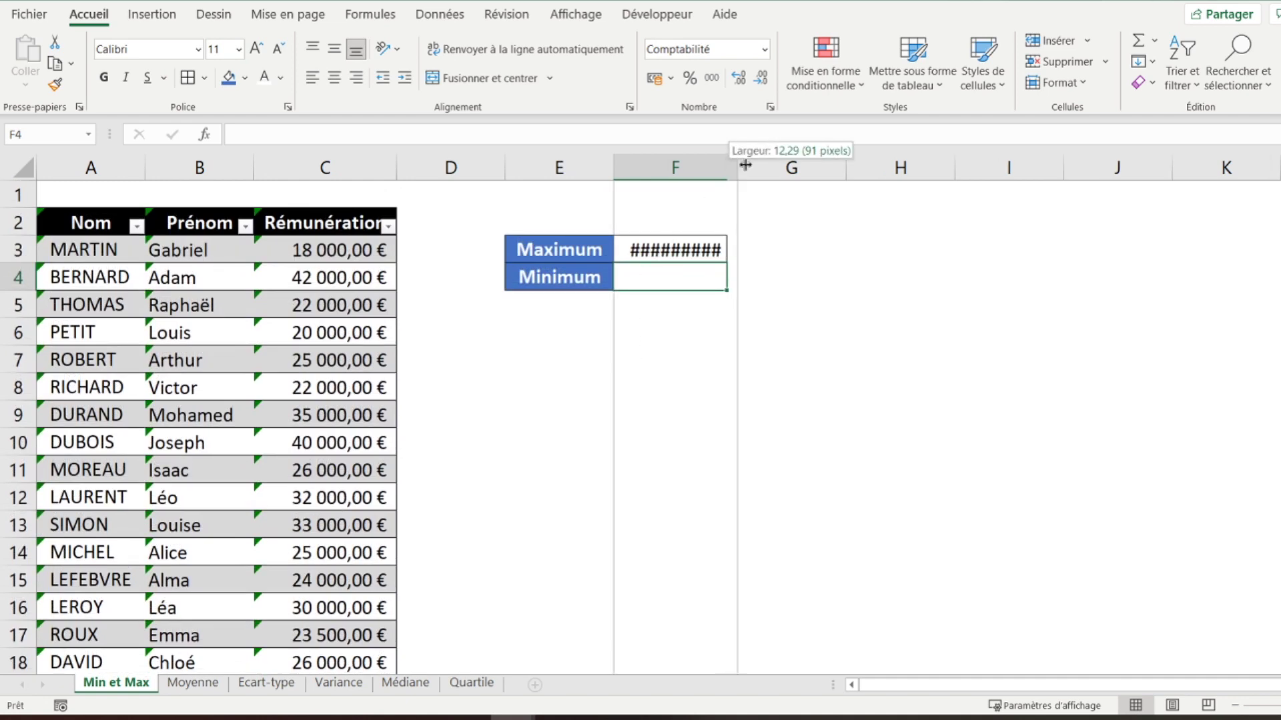
click(635, 250)
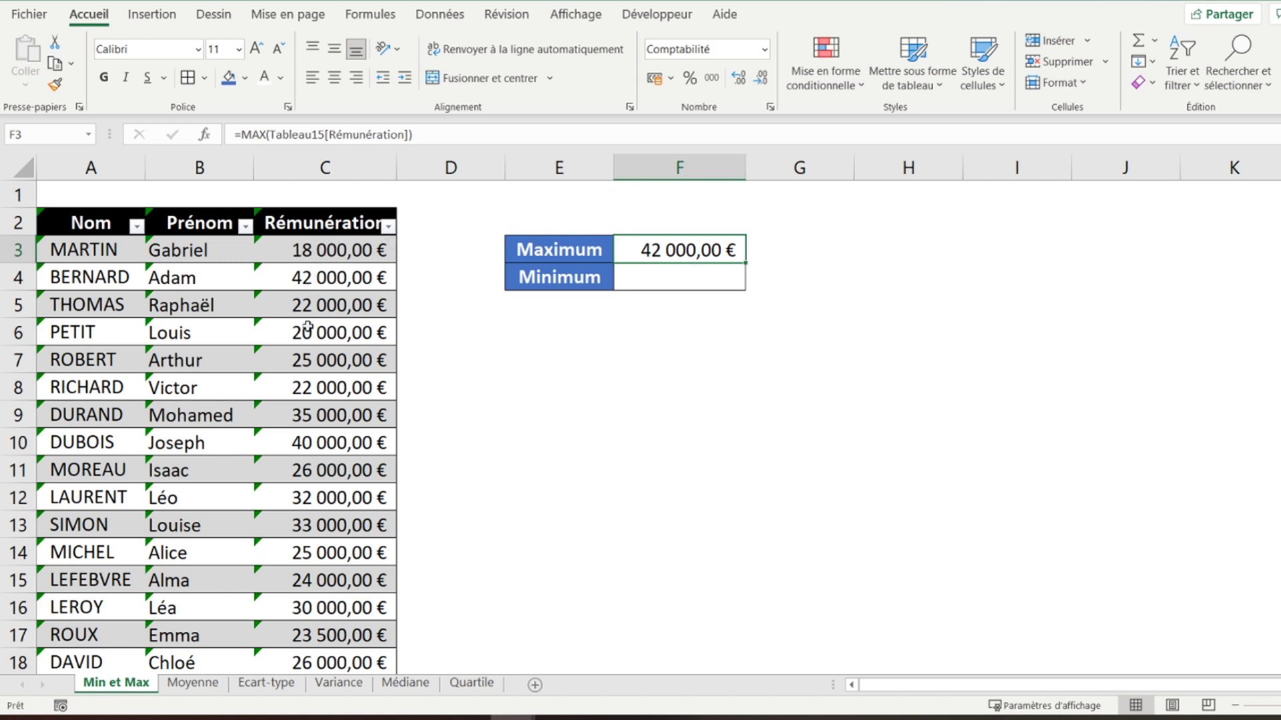
Enter =MIN over the Rémunération column beside Minimum (18 000,00 €), then go to the Moyenne sheet
click(645, 278)
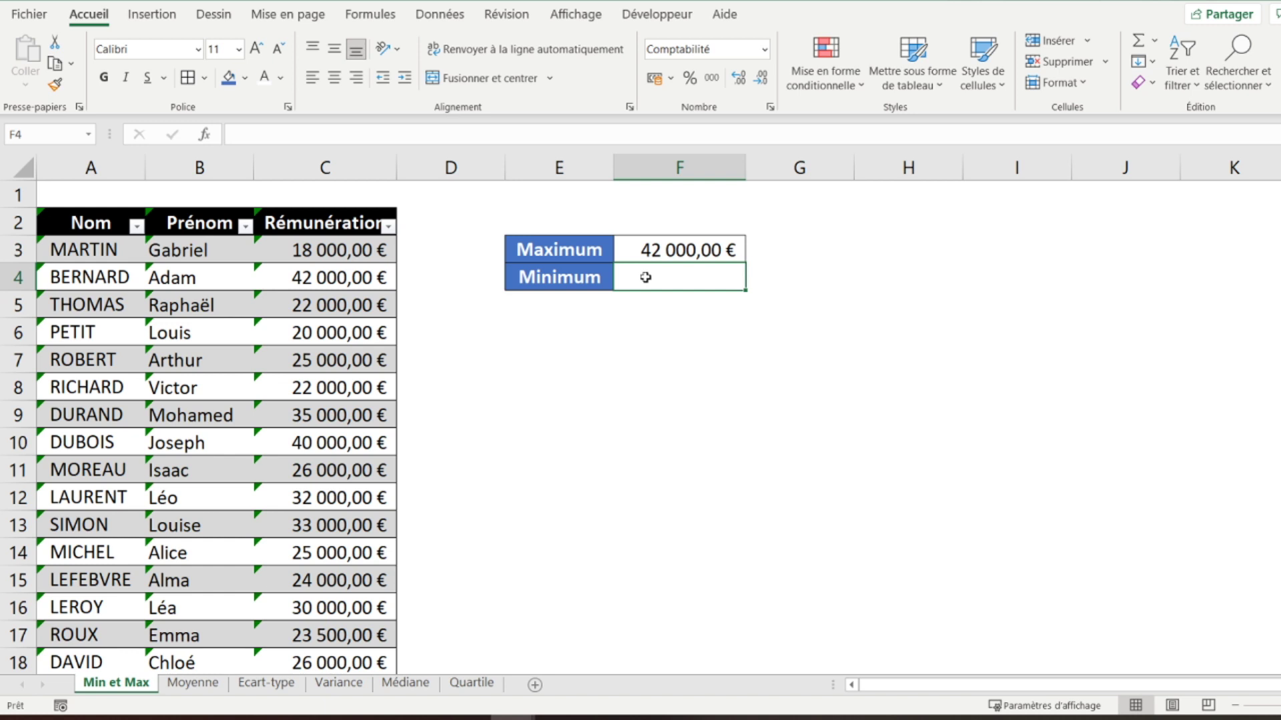
text(=min)
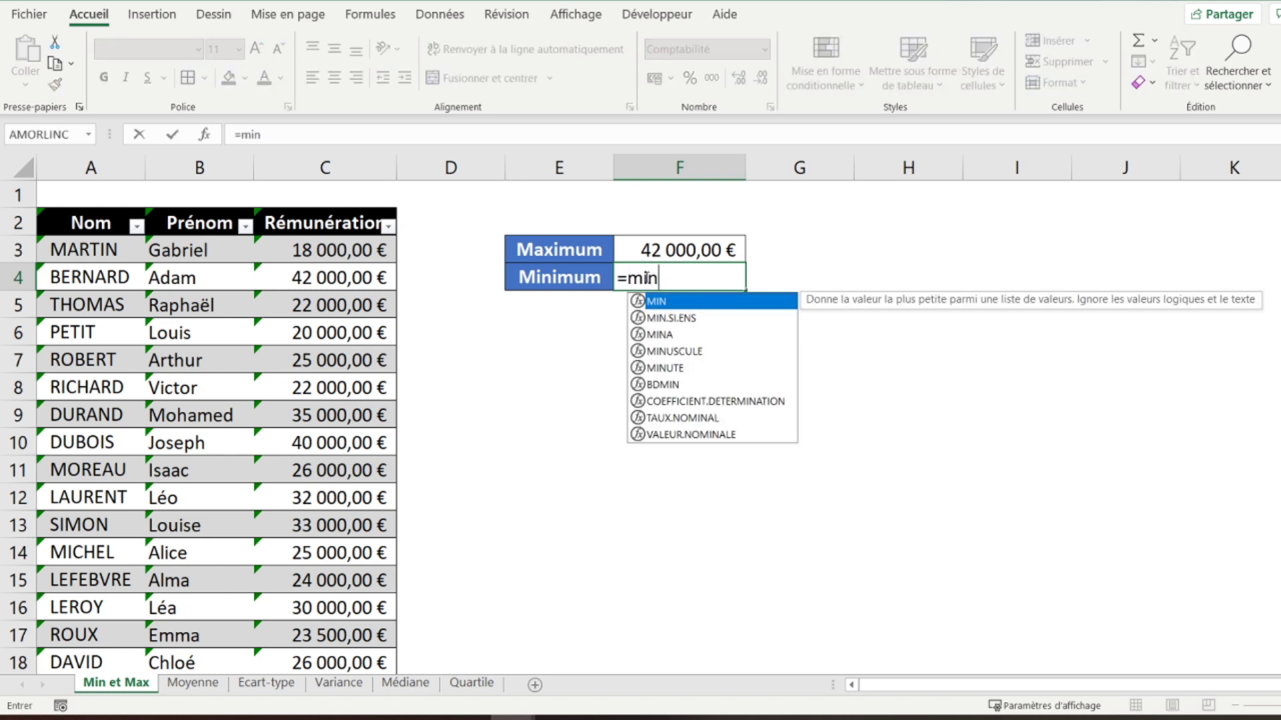
text(()
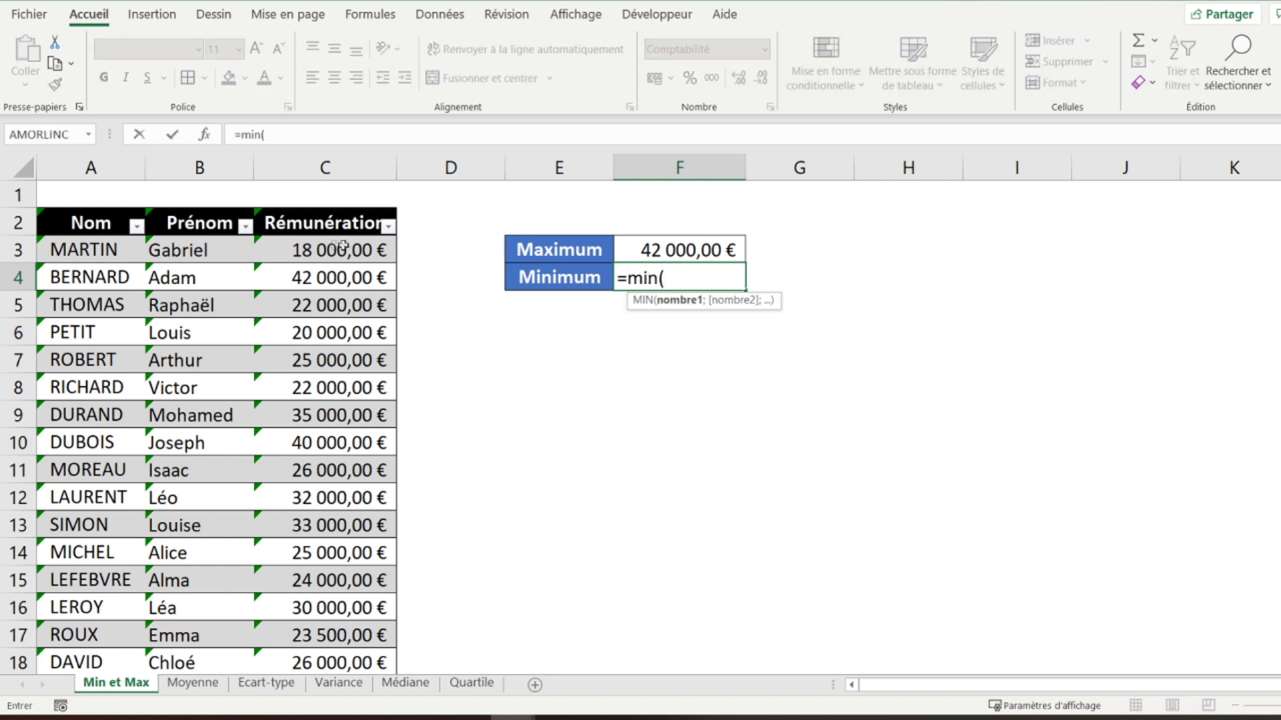
mouse_move(315, 248)
mouse_down()
mouse_move(330, 695)
mouse_move(344, 612)
mouse_up()
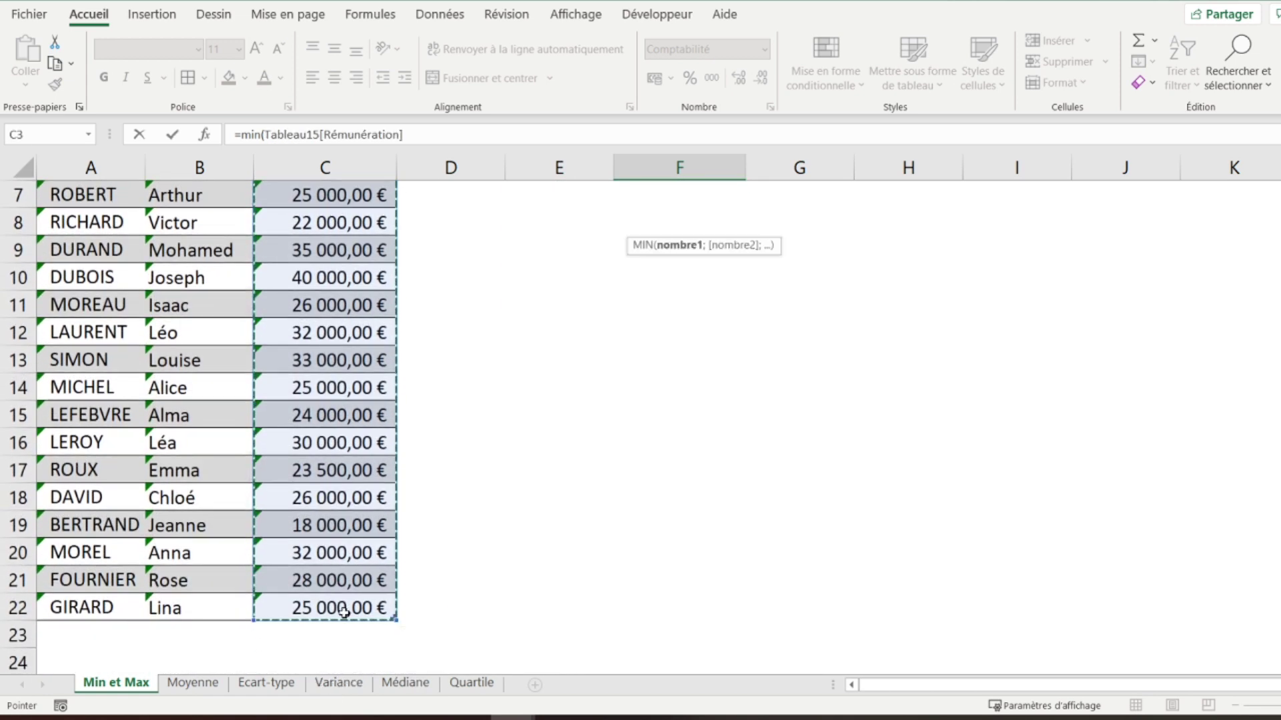
text())
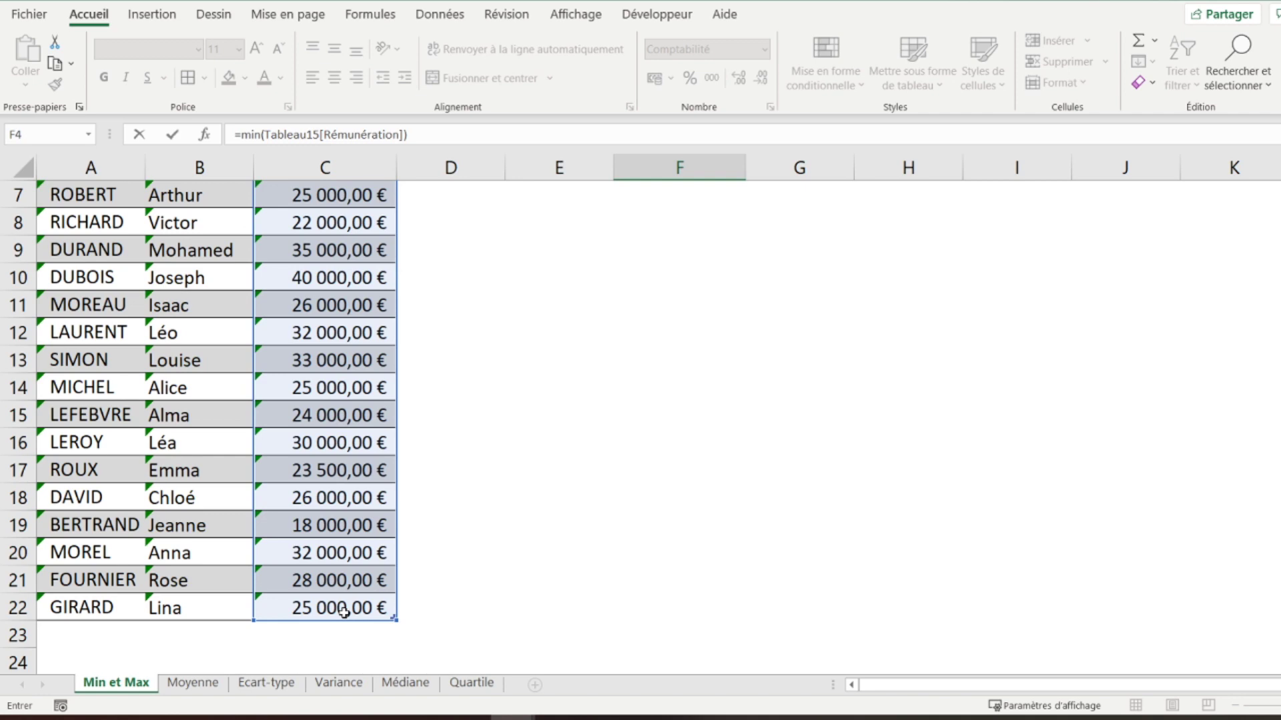
key(Return)
scroll(600, 484, up, 1)
scroll(610, 454, up, 1)
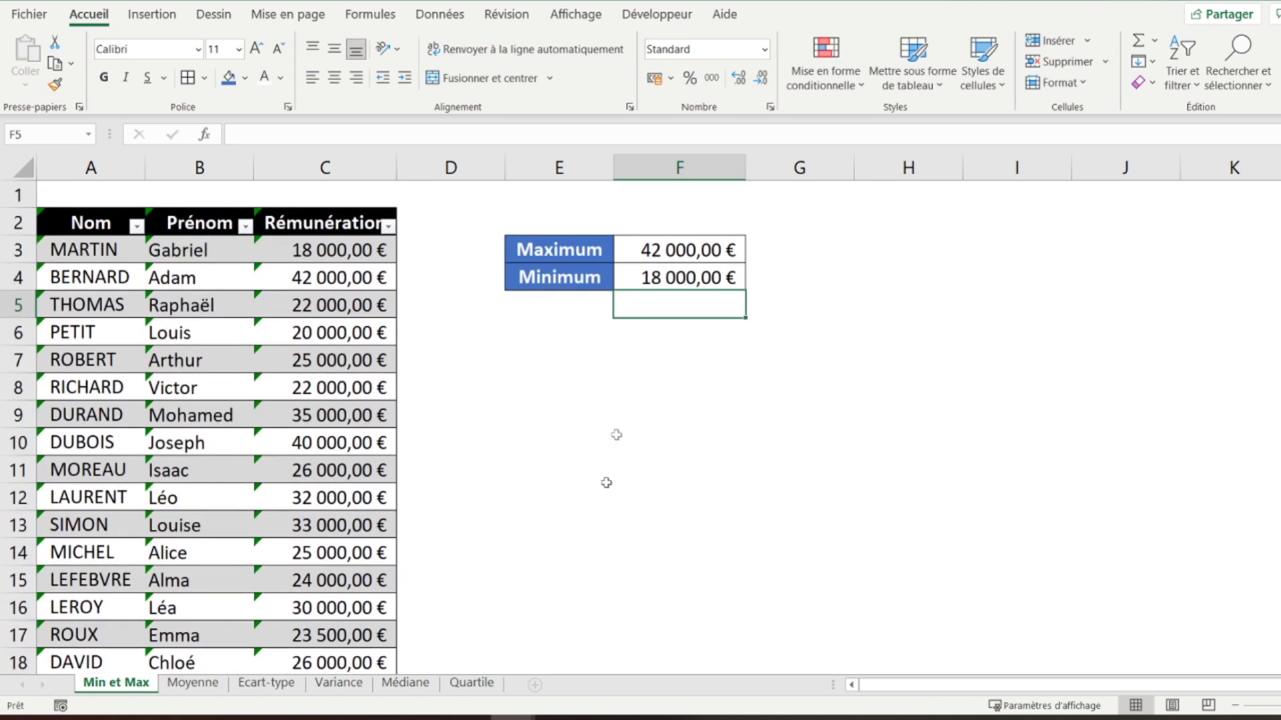
click(628, 285)
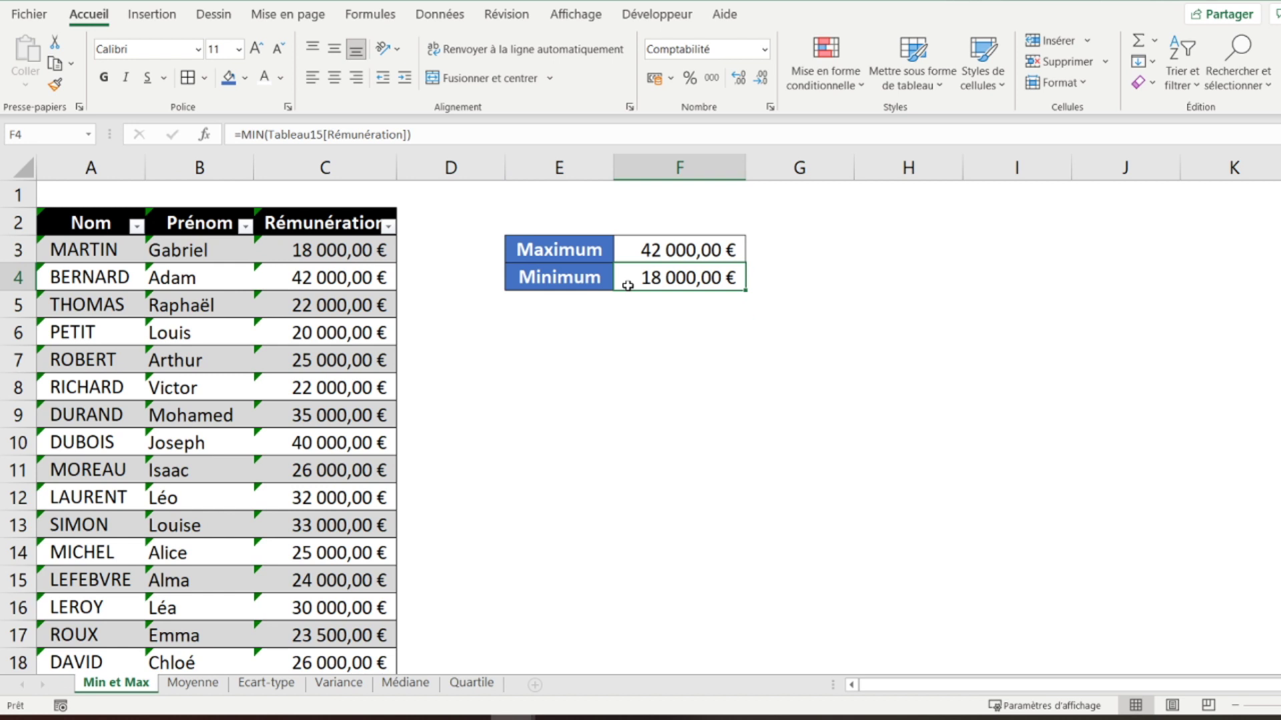
click(337, 244)
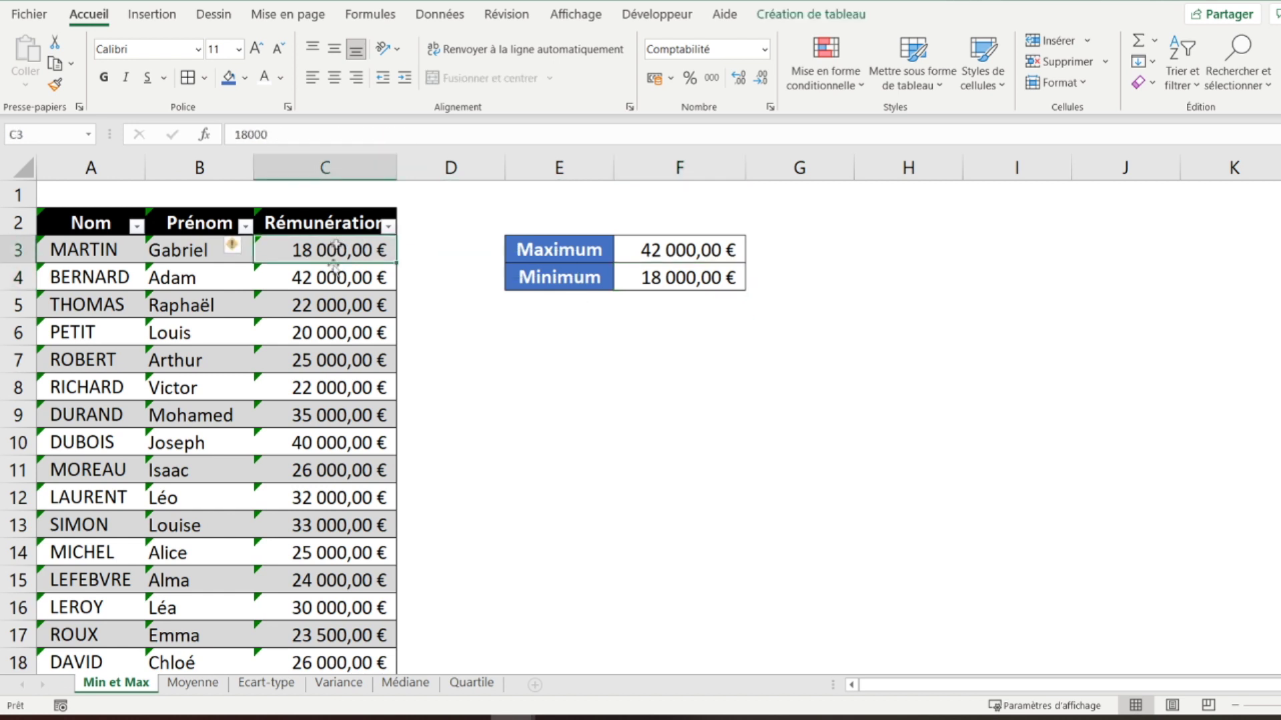
click(193, 682)
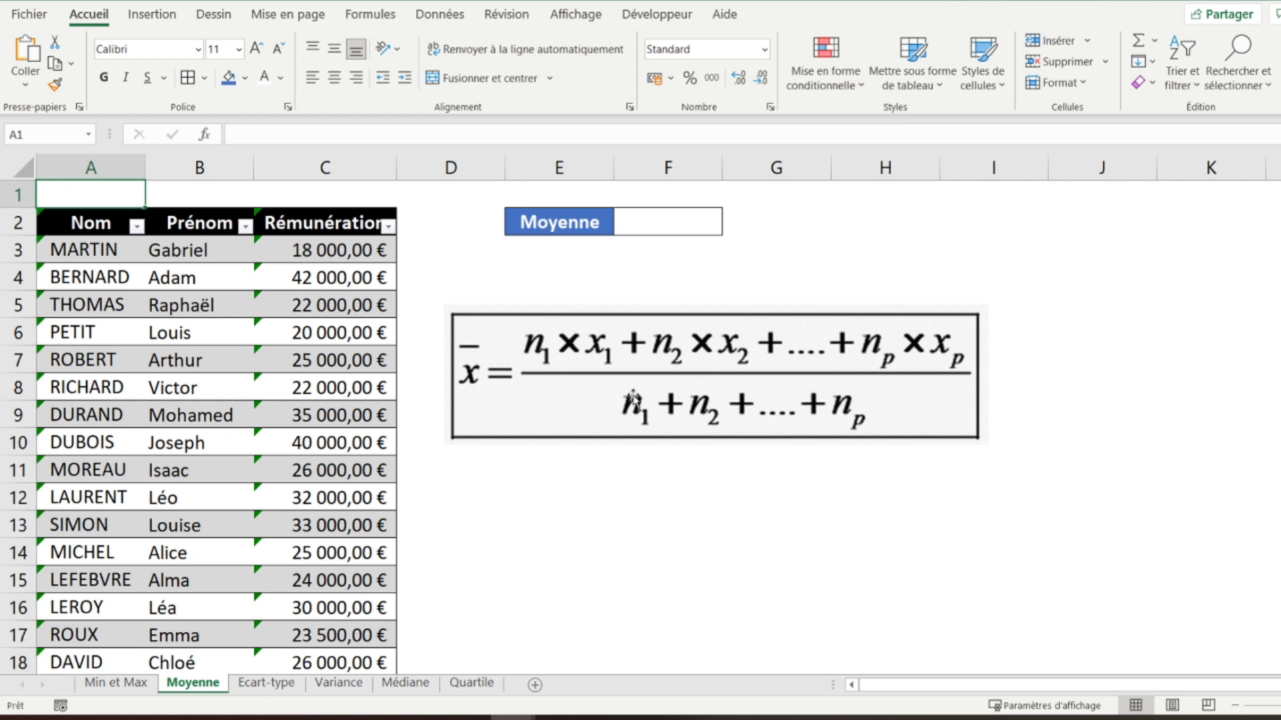
Enter =MOYENNE(Tableau1[Rémunération]) beside Moyenne, returning 27 325,00 €
click(658, 222)
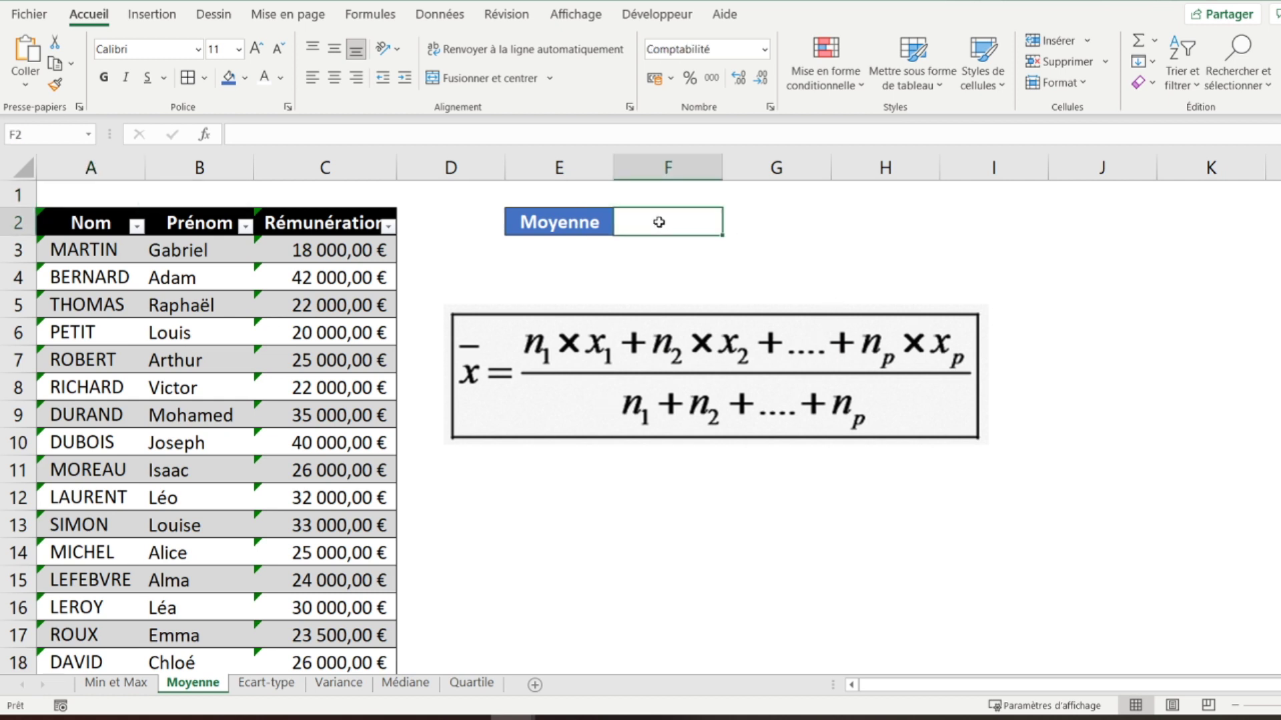
text(=)
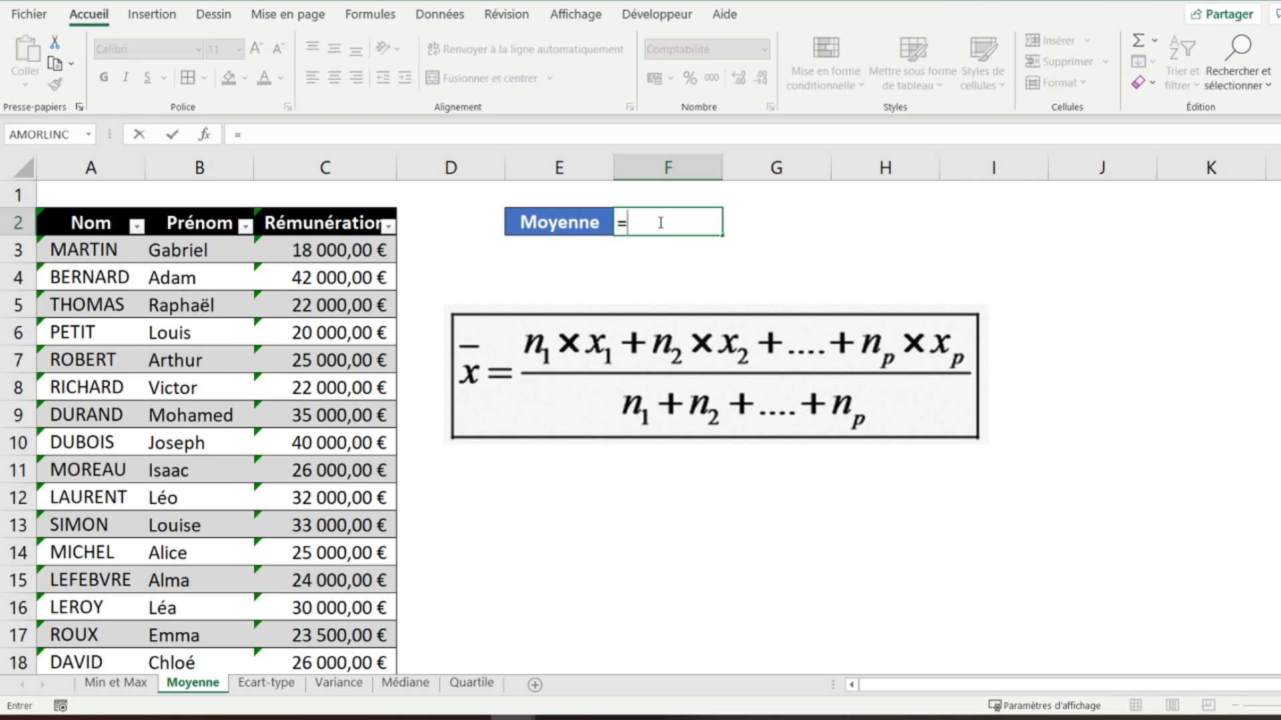
text(moyenne()
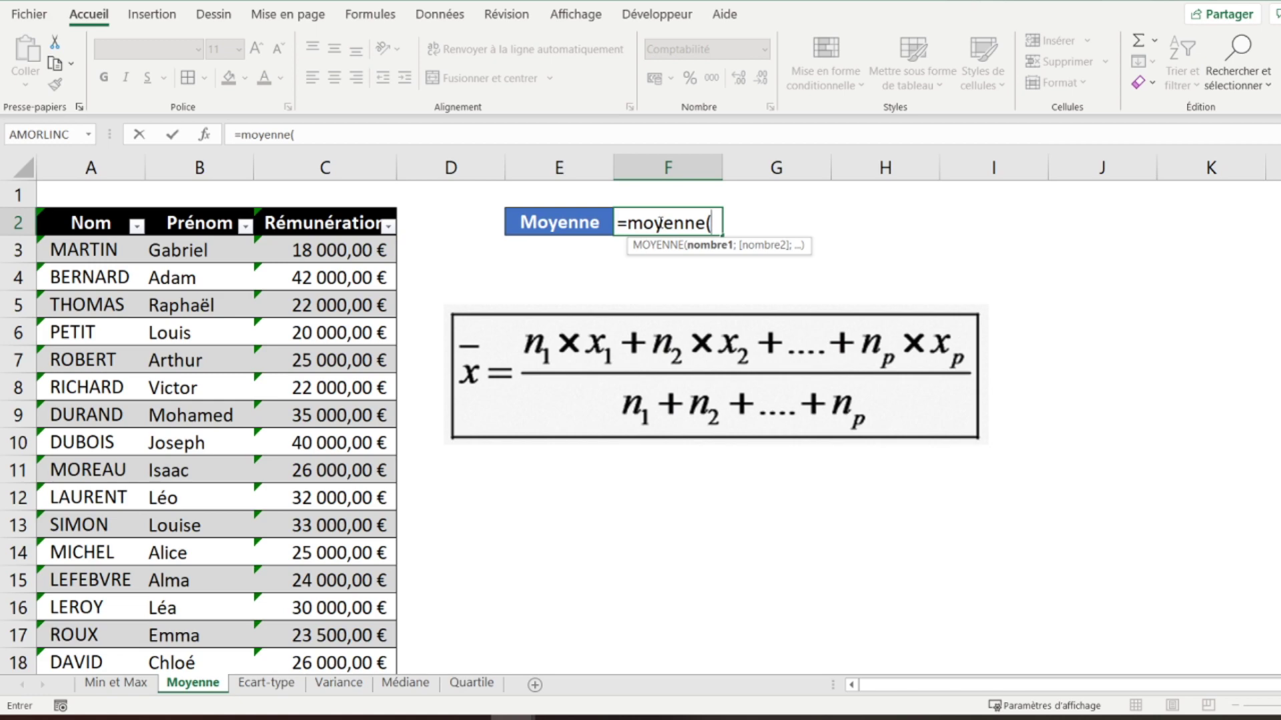
drag(392, 260, 321, 691)
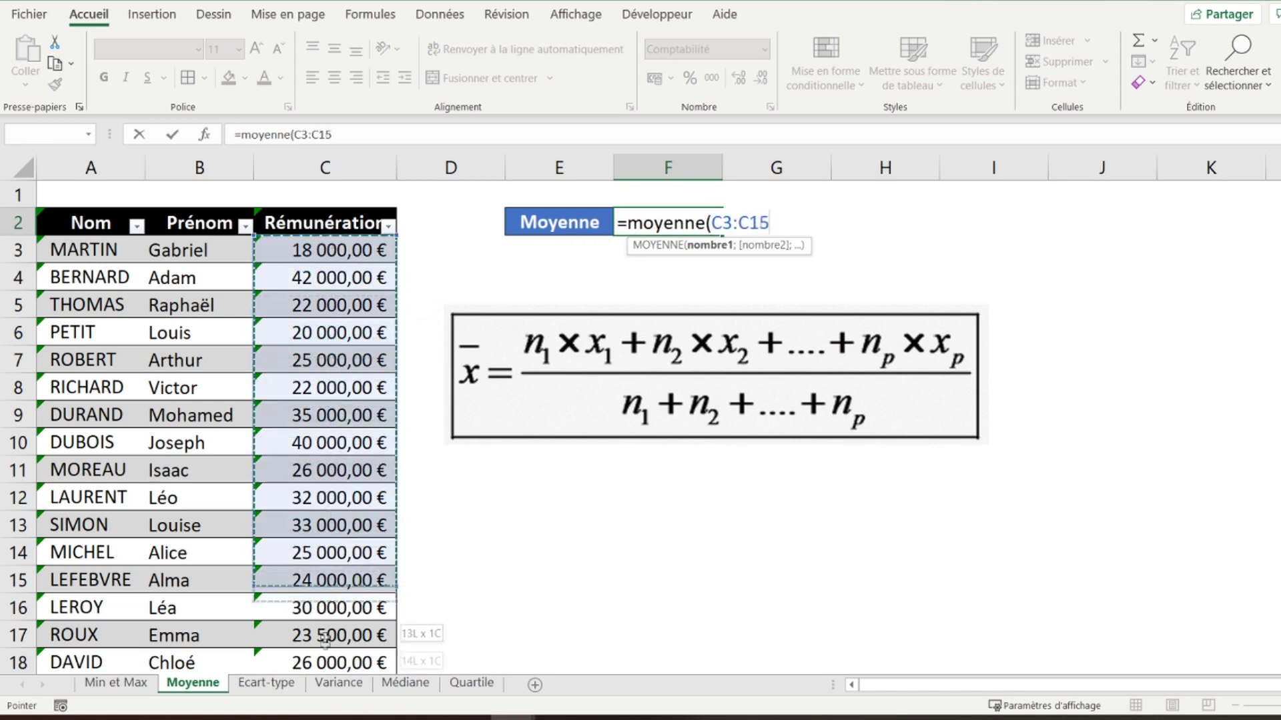
drag(321, 690, 334, 606)
scroll(455, 511, up, 2)
text())
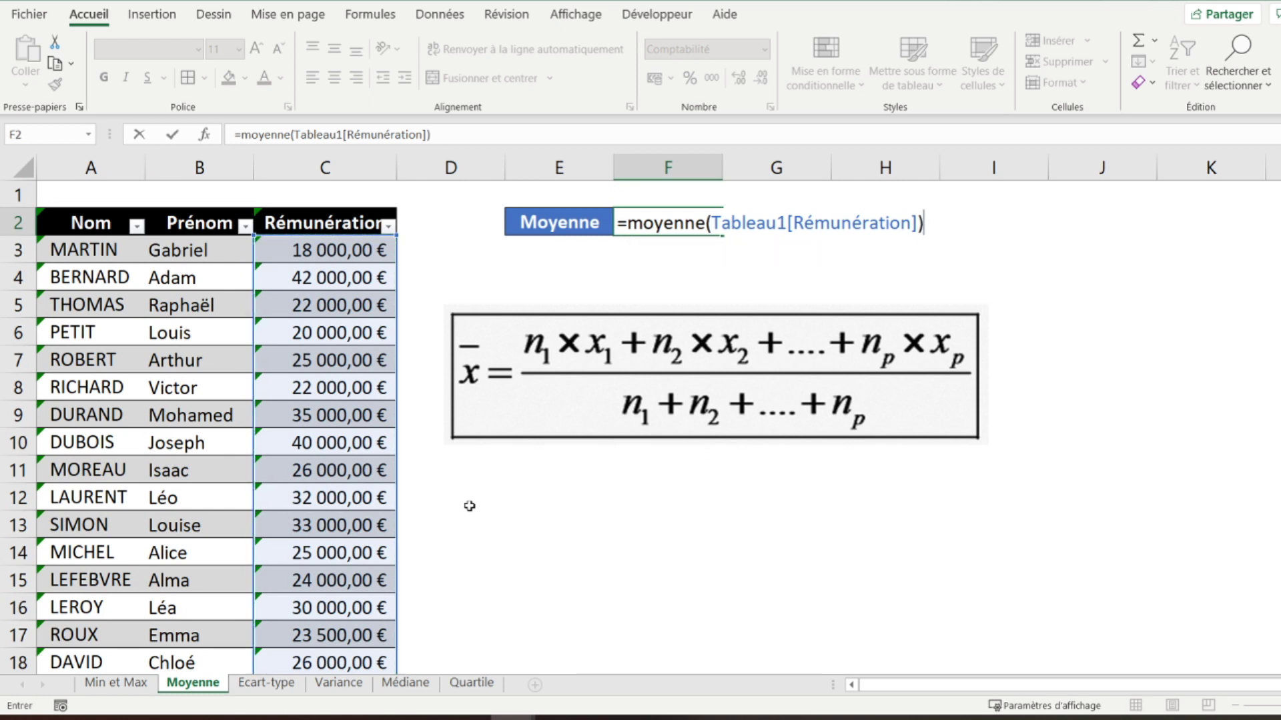
key(Return)
click(625, 218)
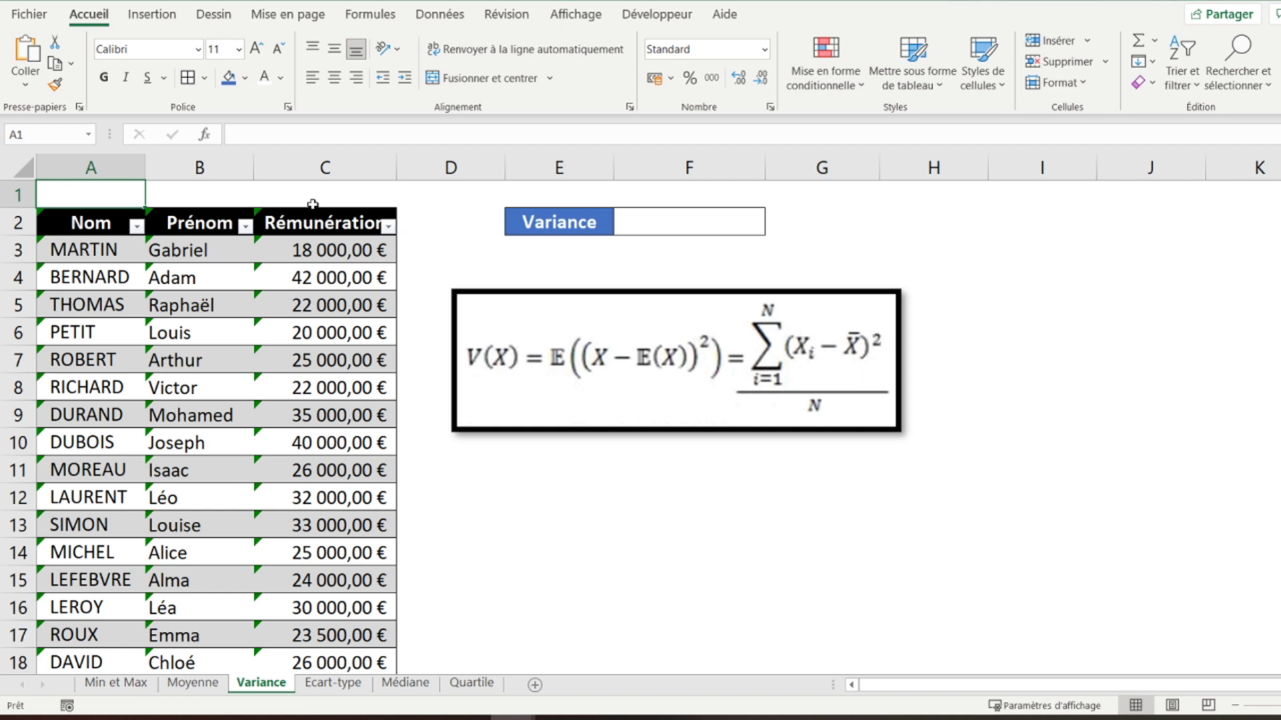
Enter =VAR.S(Tableau14[Rémunération]) beside Variance, returning 44 638 815,79 €
click(673, 219)
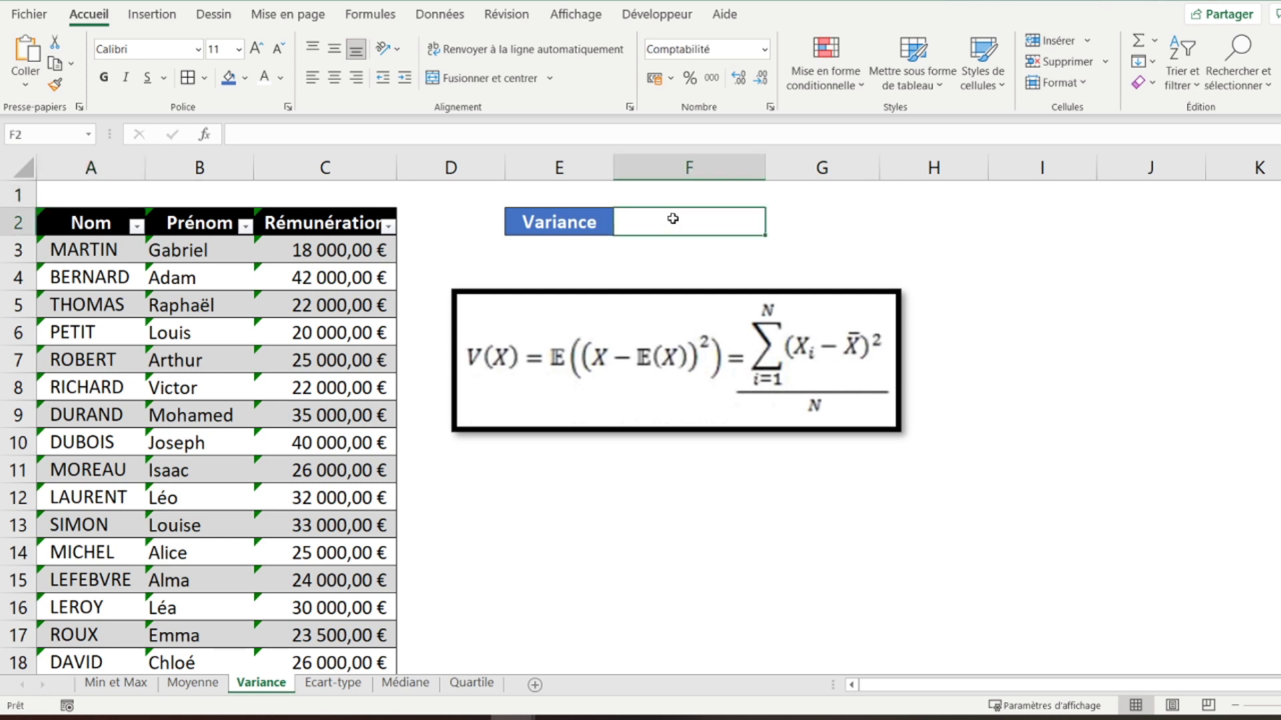
text(=var.)
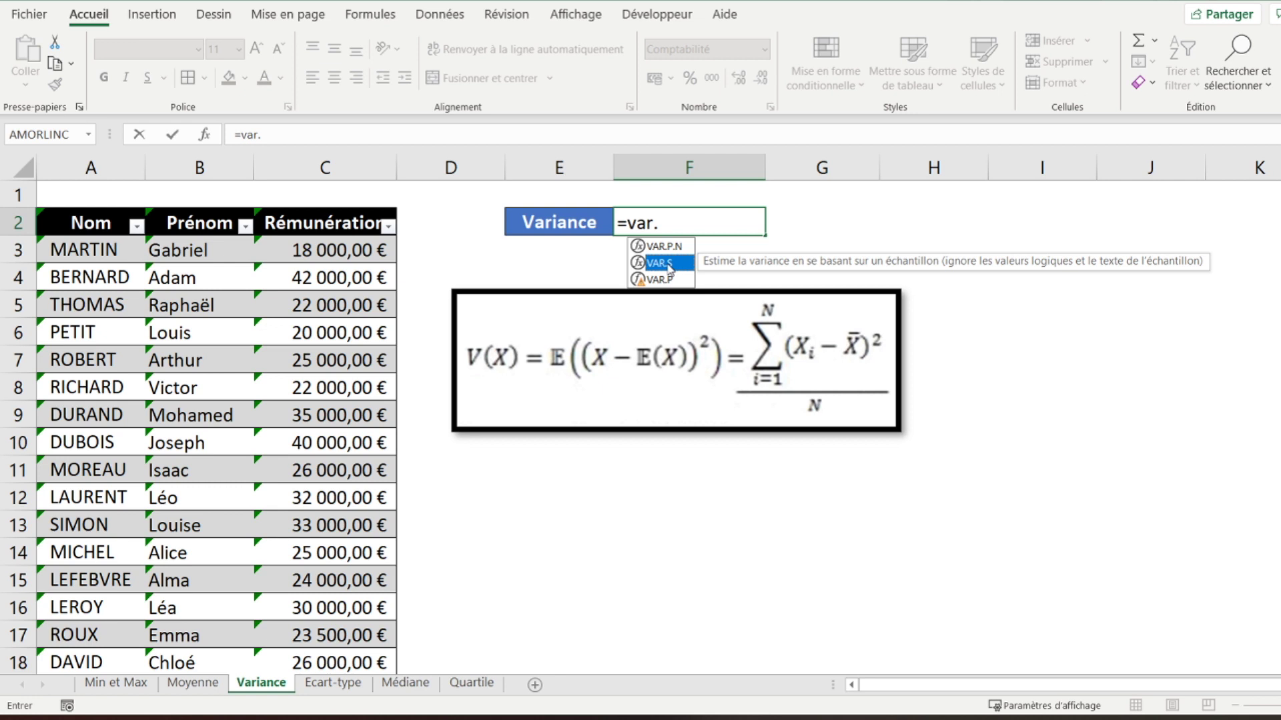
double_click(669, 263)
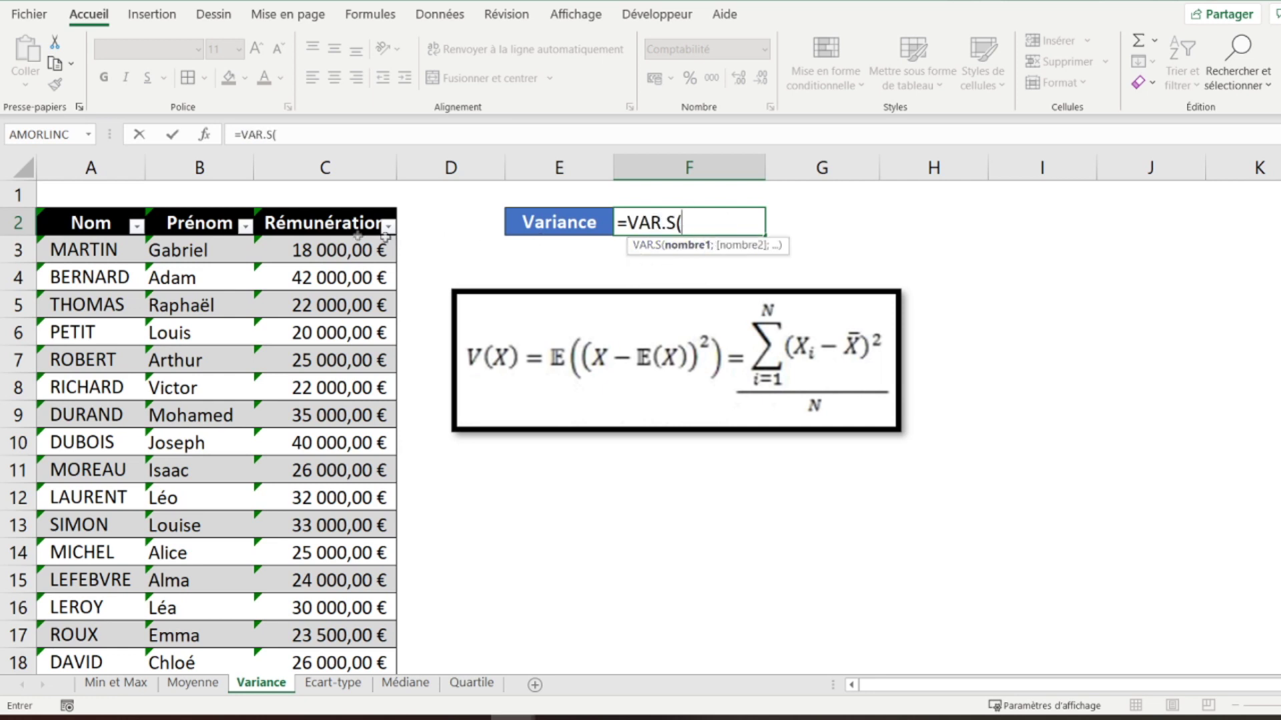
mouse_move(310, 250)
mouse_down()
mouse_move(322, 648)
mouse_move(322, 612)
mouse_up()
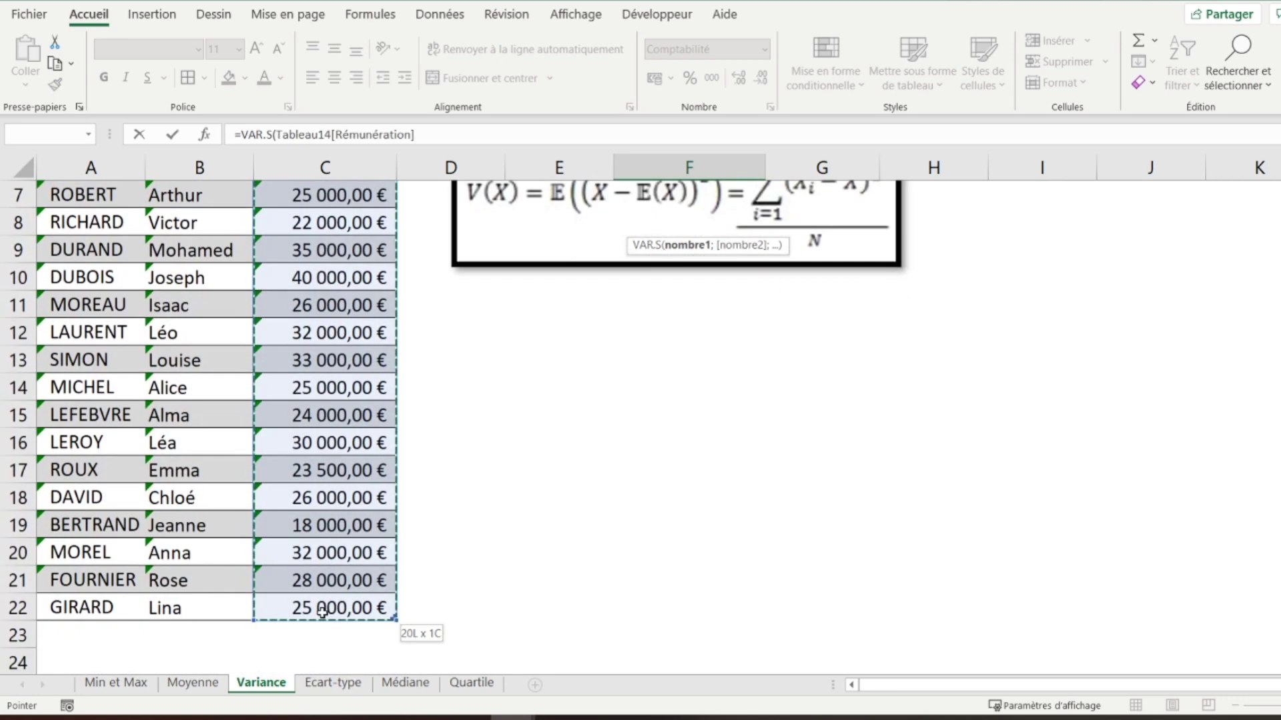
key(Return)
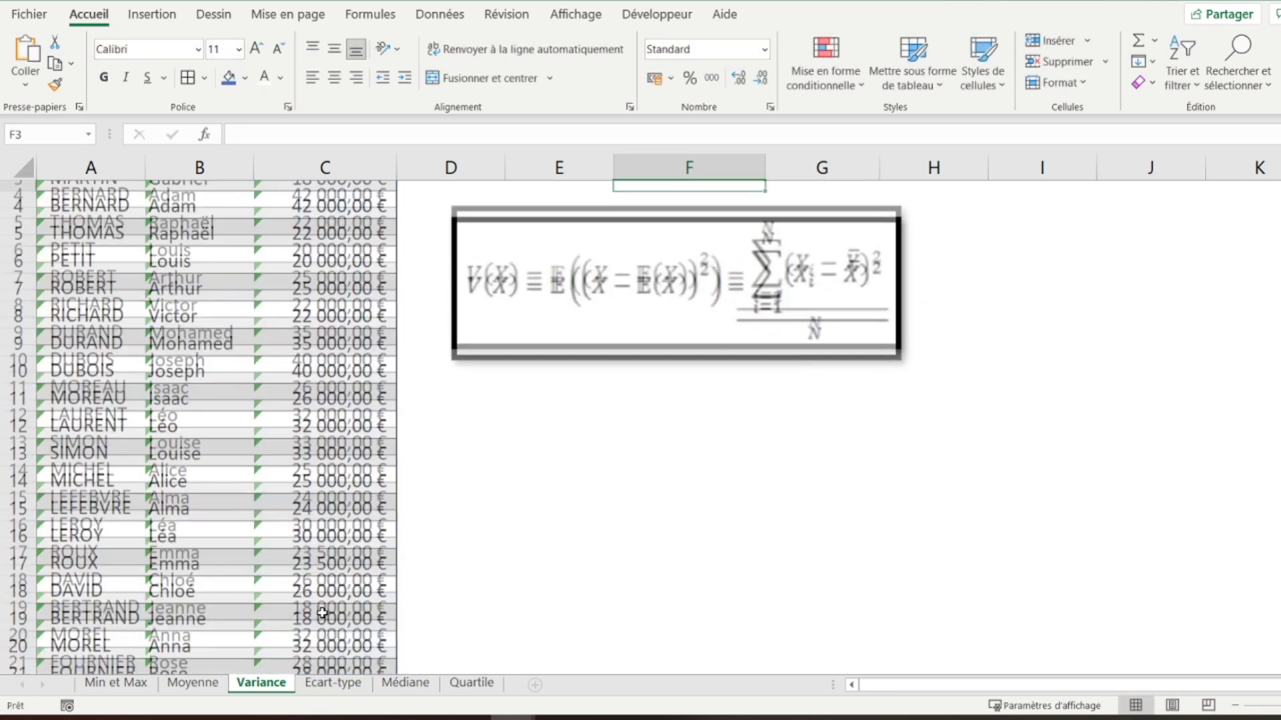
key(Up)
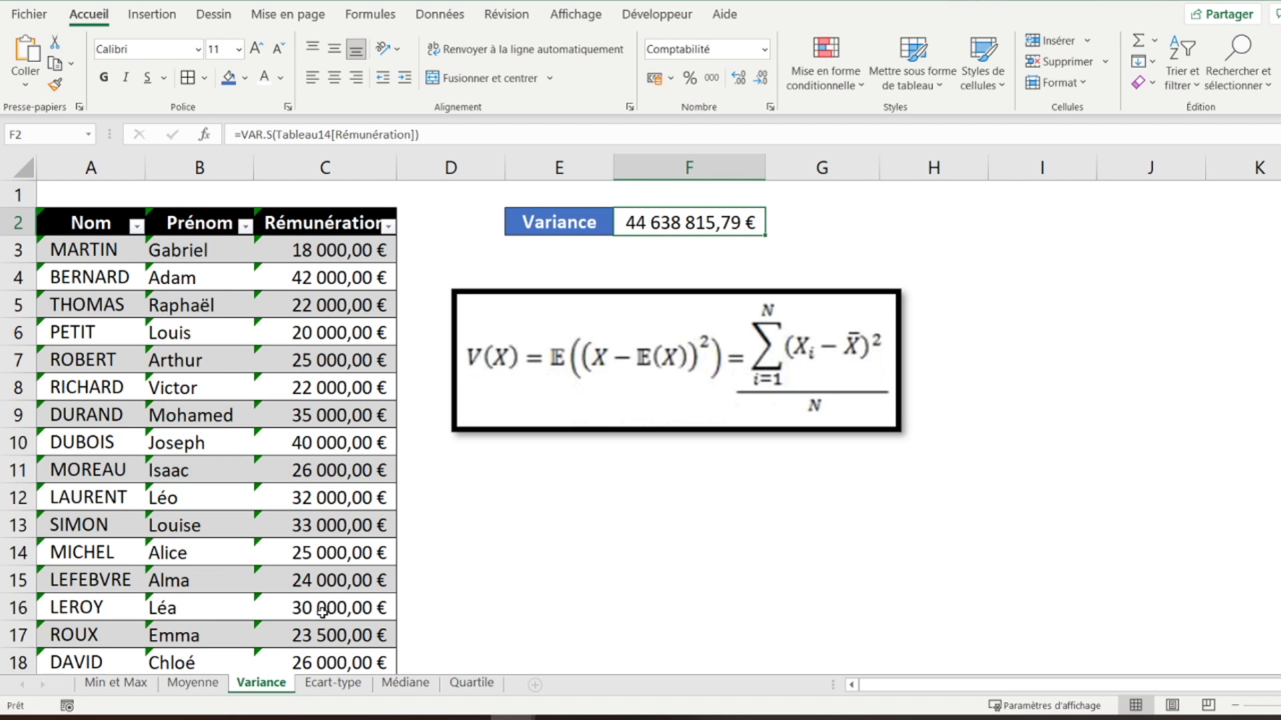
click(74, 195)
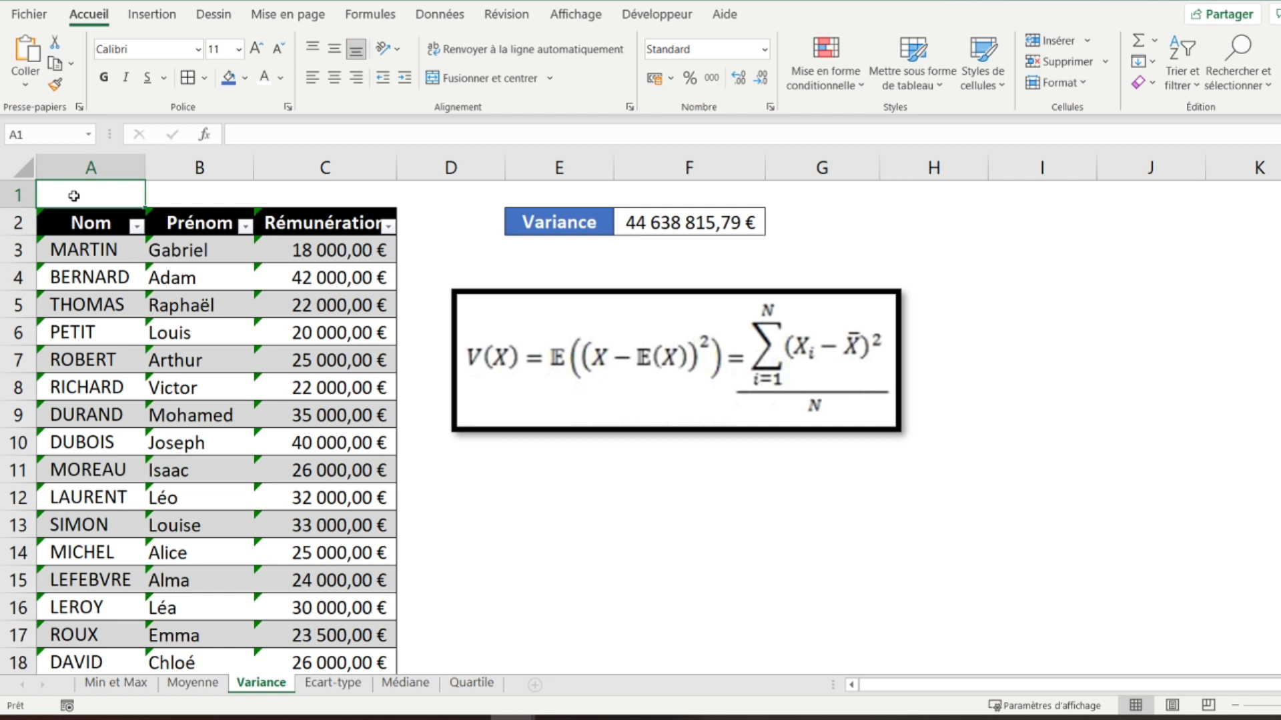
Switch to the Ecart-type sheet with Ctrl+PageDown
key(ctrl+Page_Down)
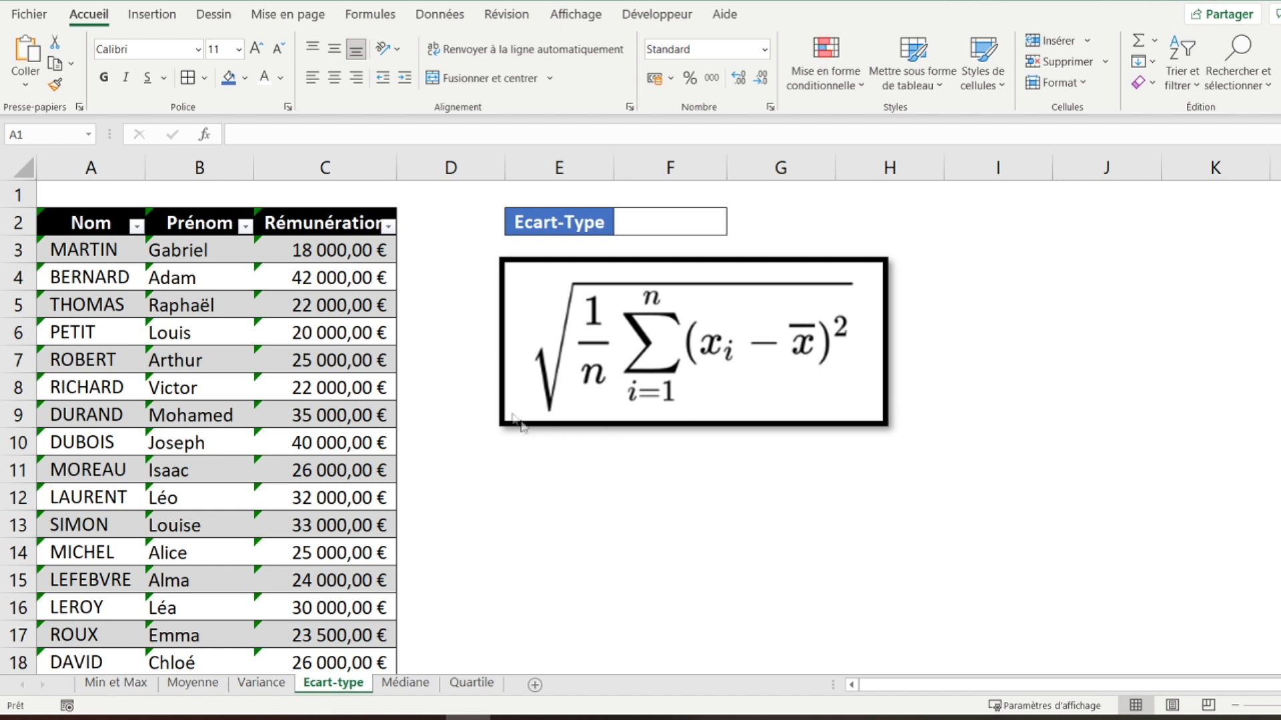
Enter =ECARTYPE.STANDARD(Tableau13[Rémunération]) beside Ecart-Type, returning 6 681,23 €
click(652, 221)
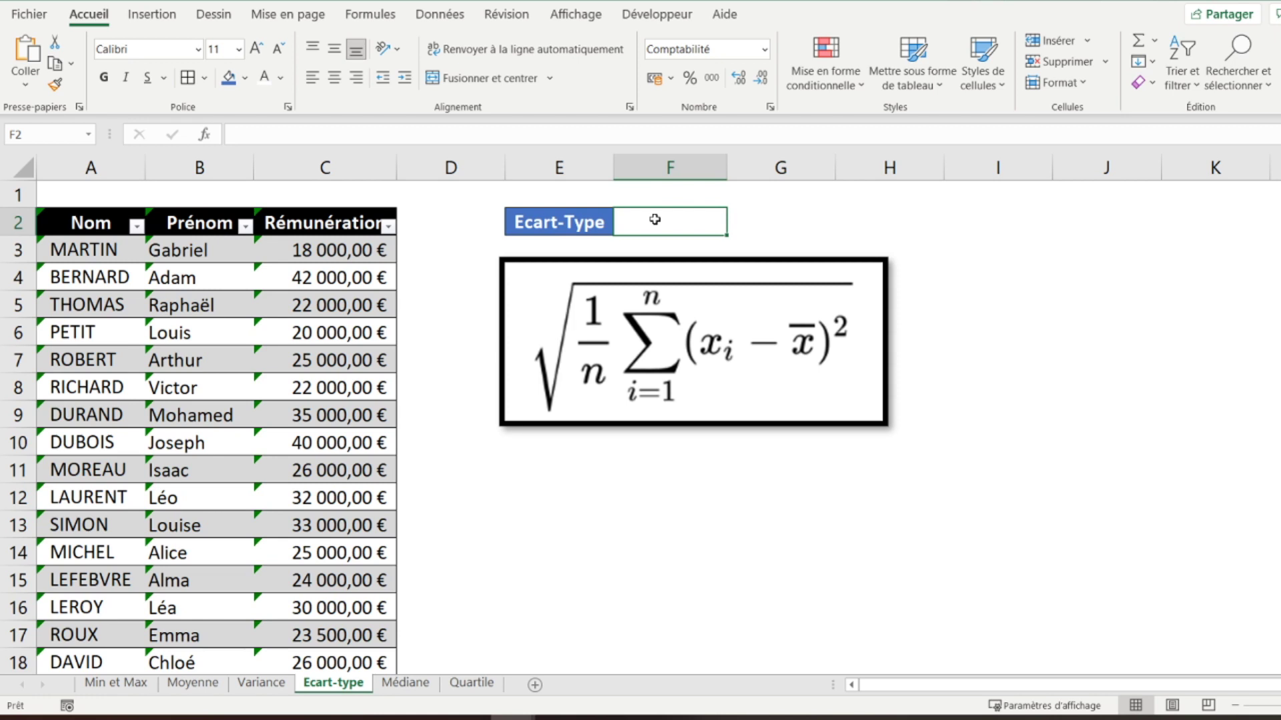
text(=ec)
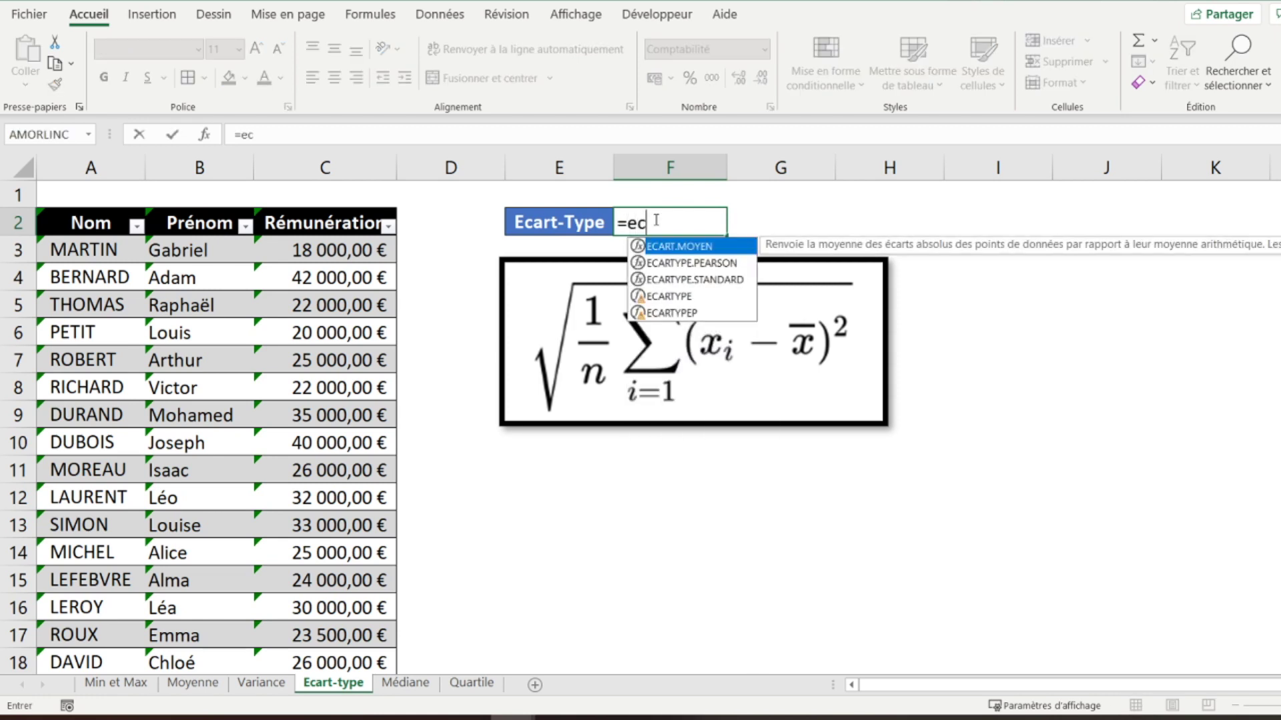
text(art)
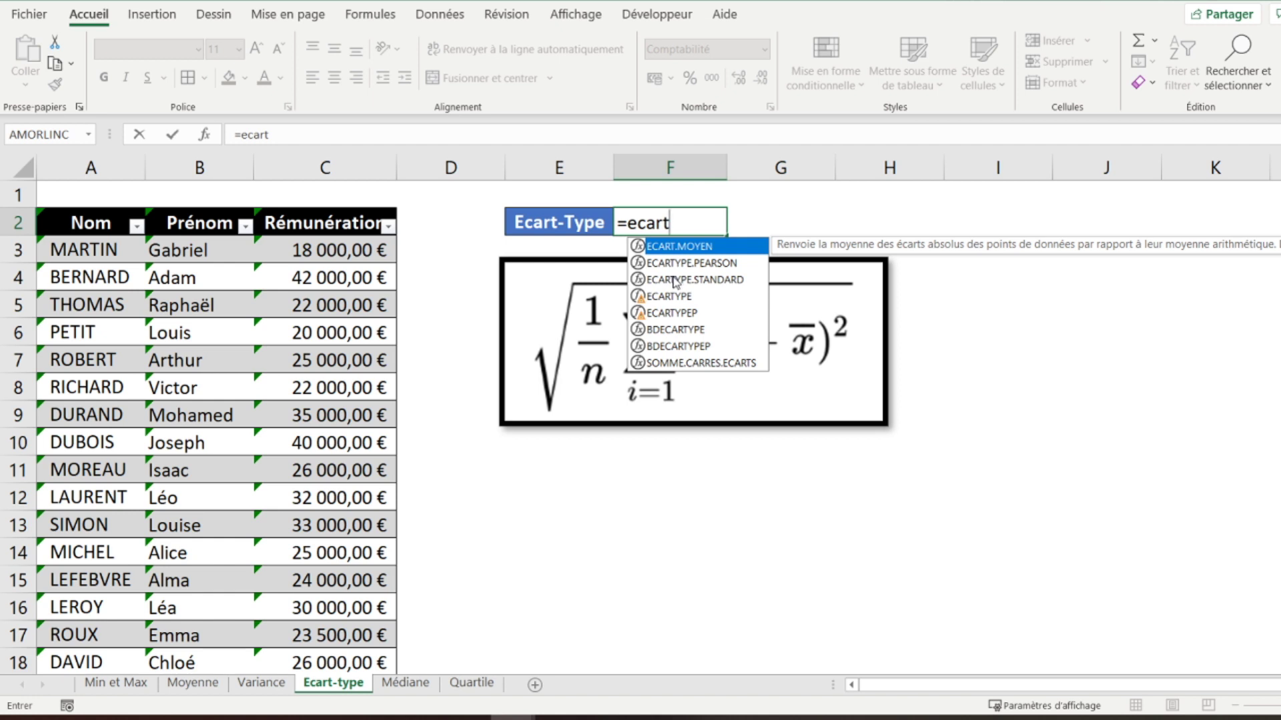
double_click(675, 281)
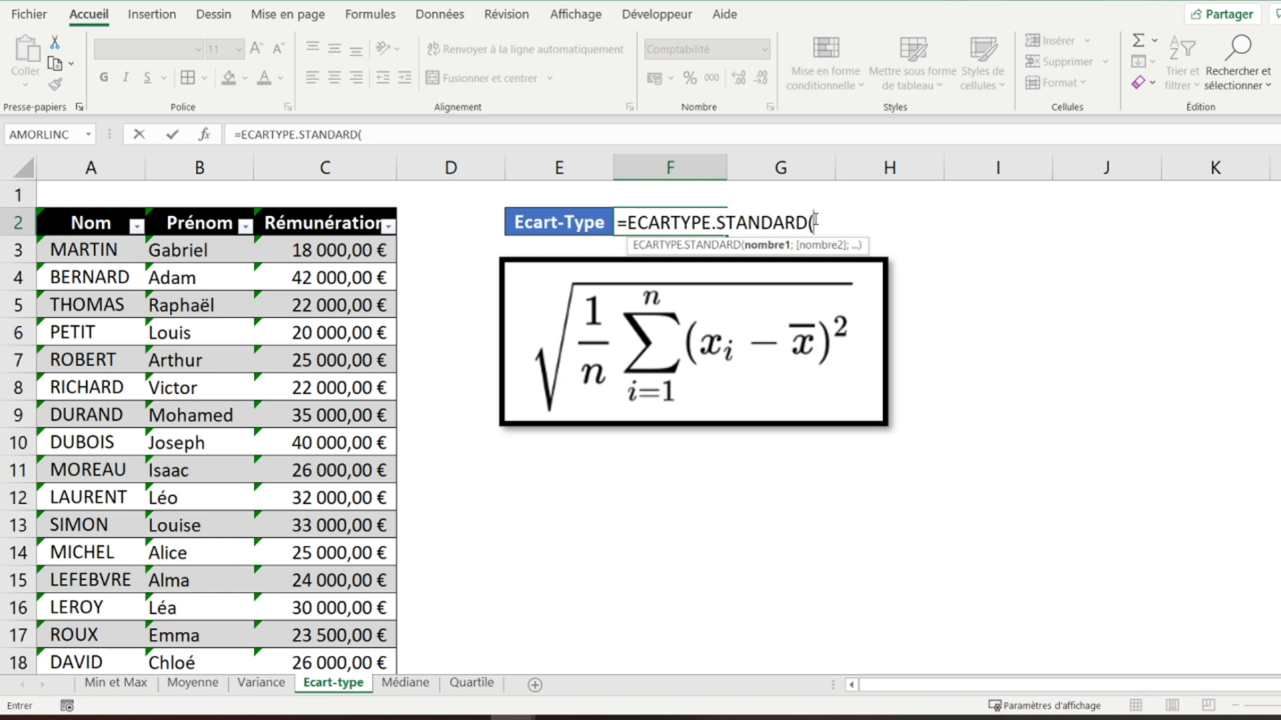
mouse_move(338, 250)
mouse_down()
mouse_move(303, 522)
mouse_move(305, 690)
mouse_up()
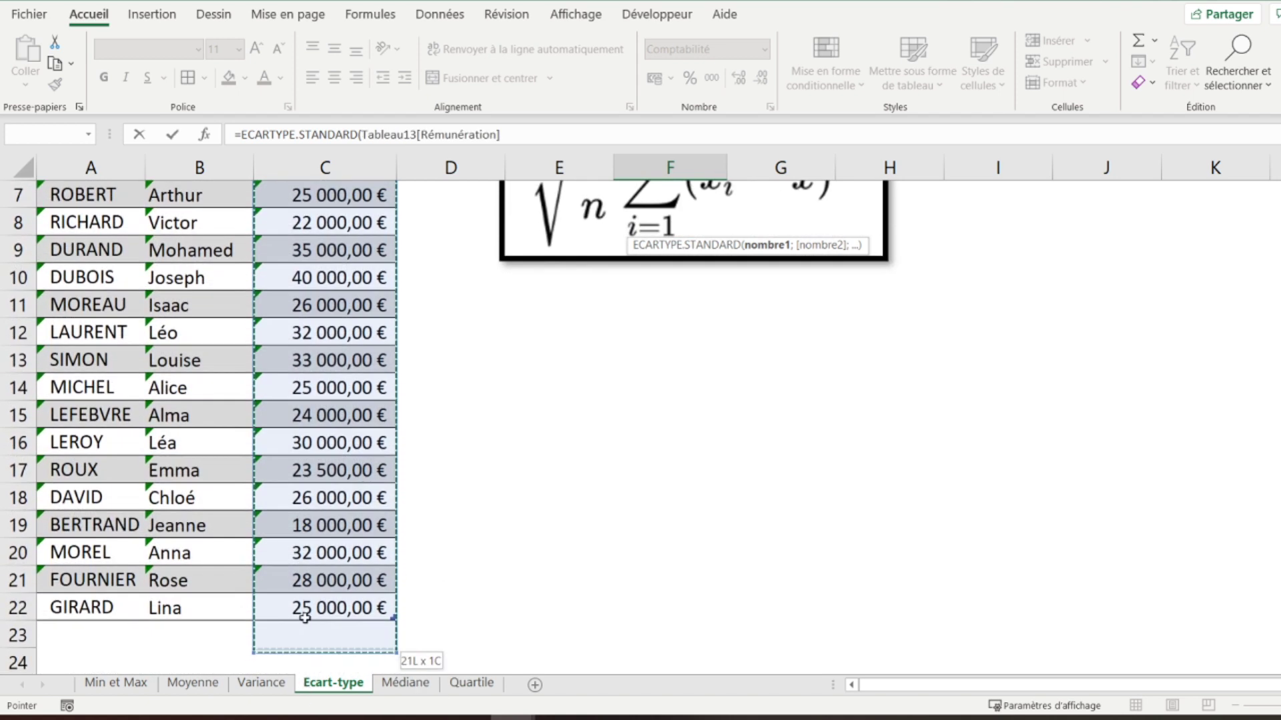
drag(305, 690, 307, 597)
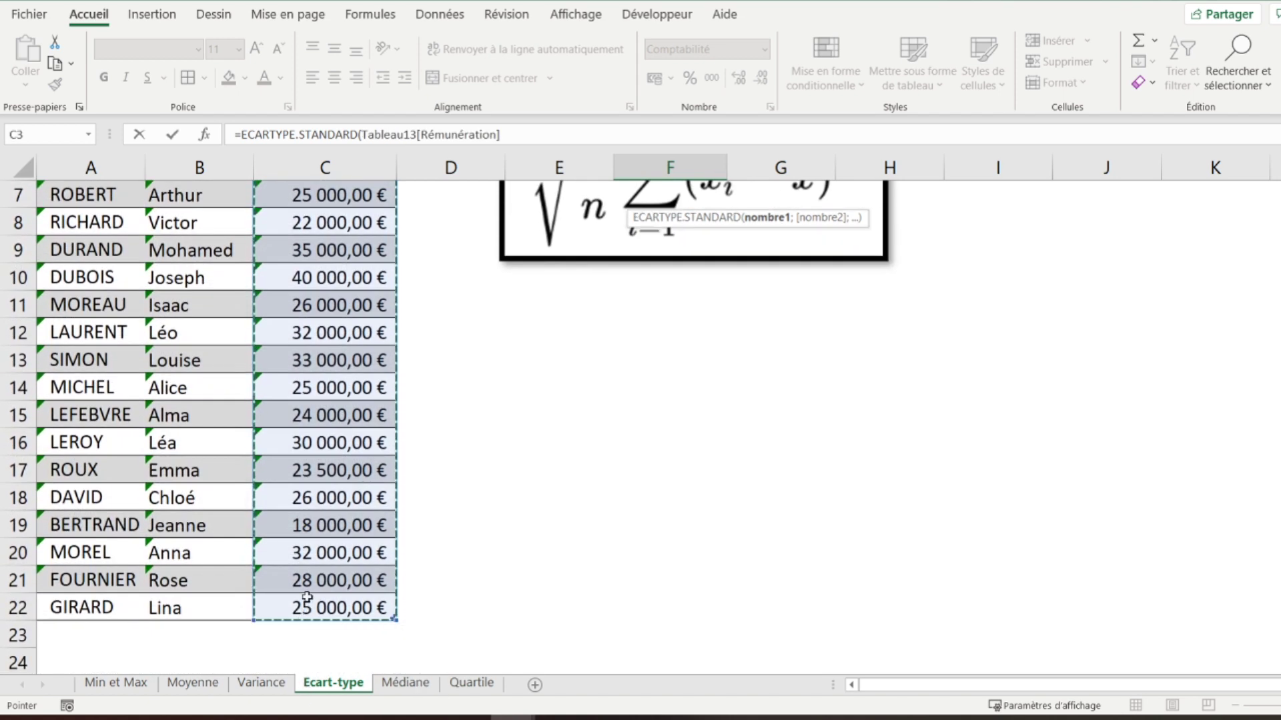
text())
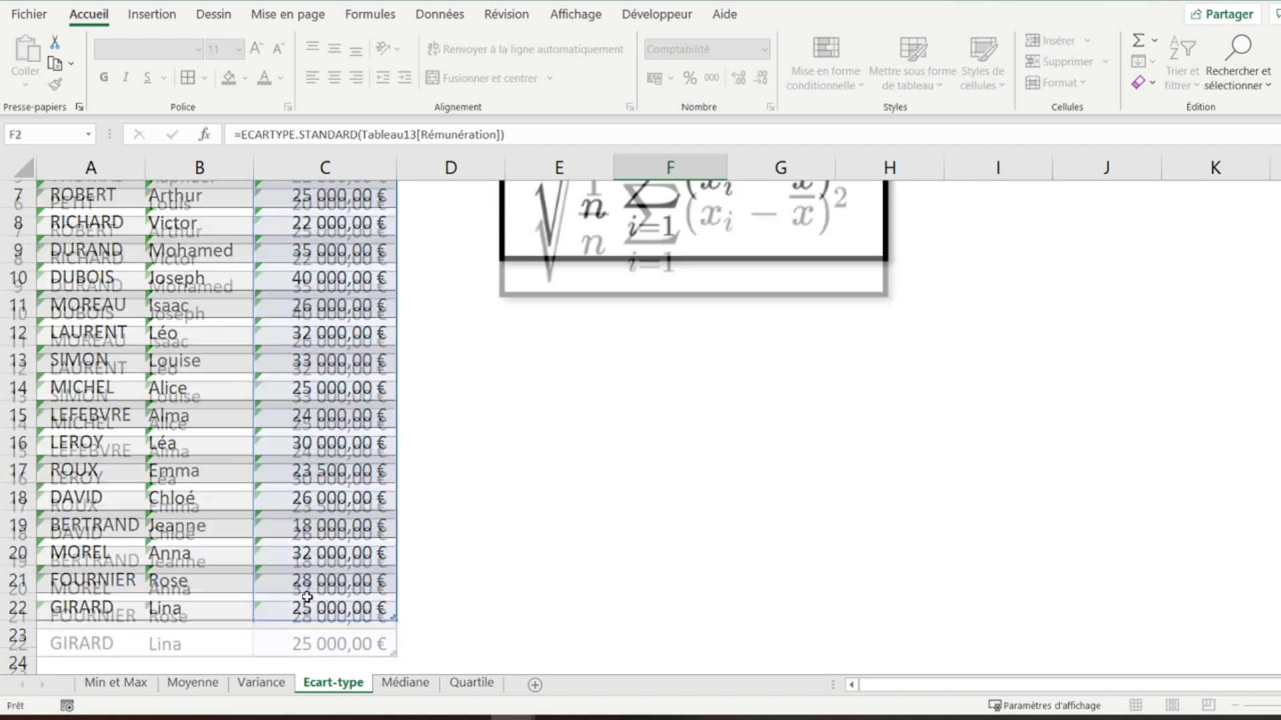
key(Return)
click(615, 227)
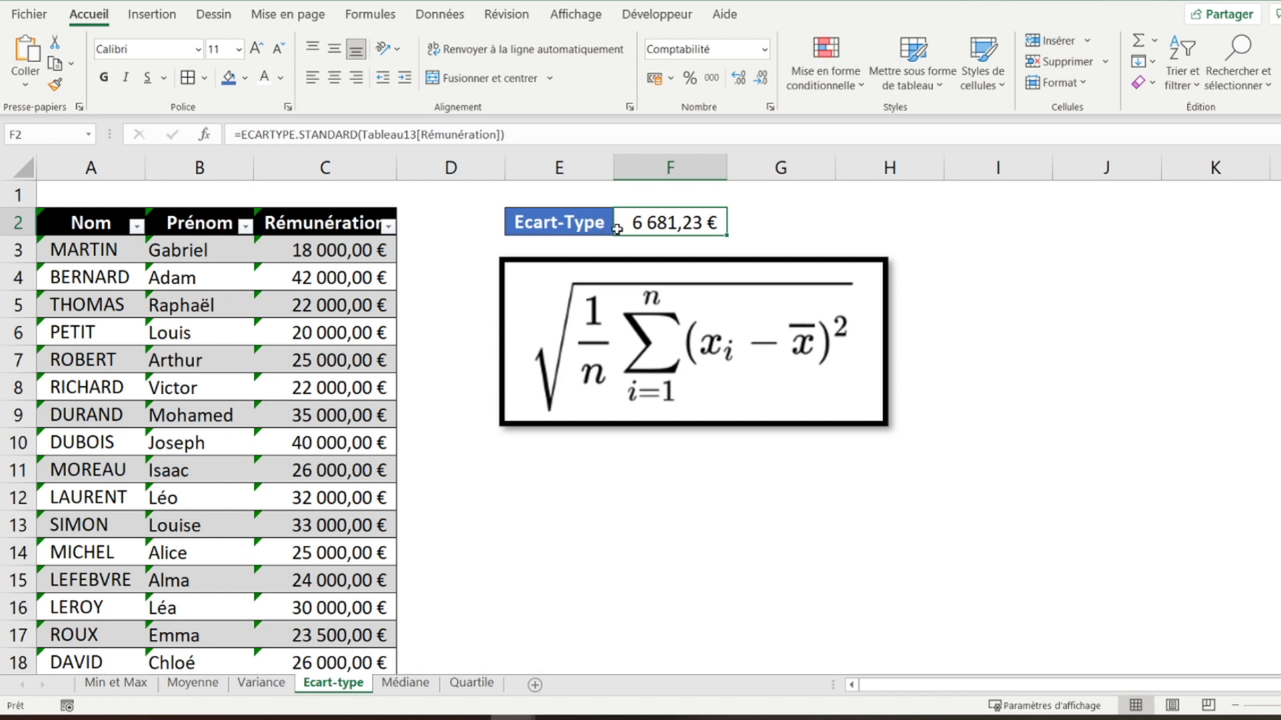
click(101, 194)
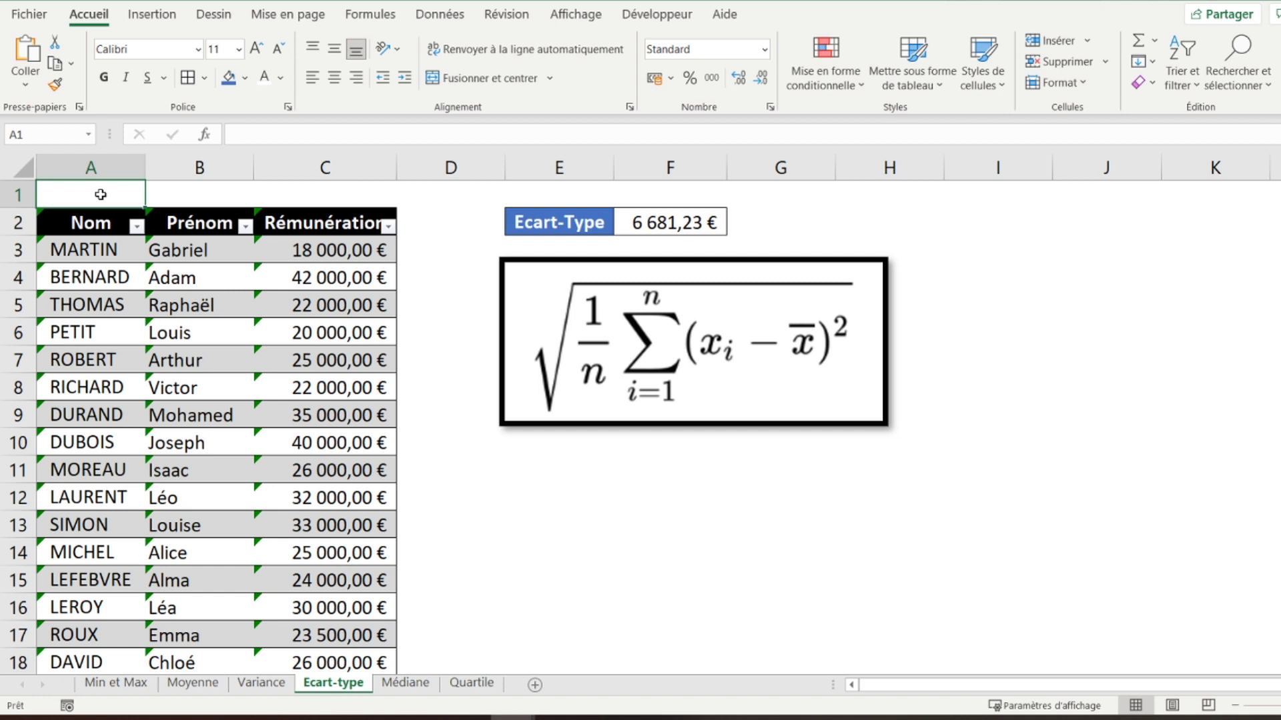
Switch to the Médiane sheet with Ctrl+PageDown
key(ctrl+Page_Down)
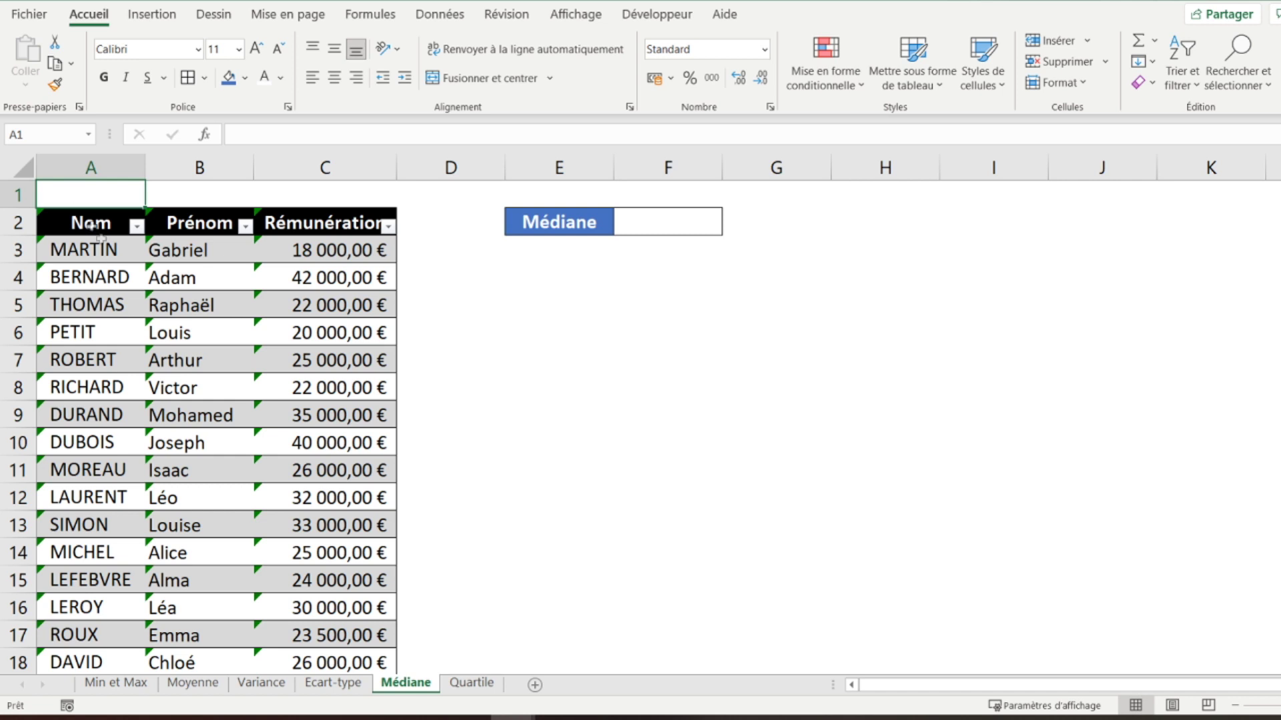
click(667, 219)
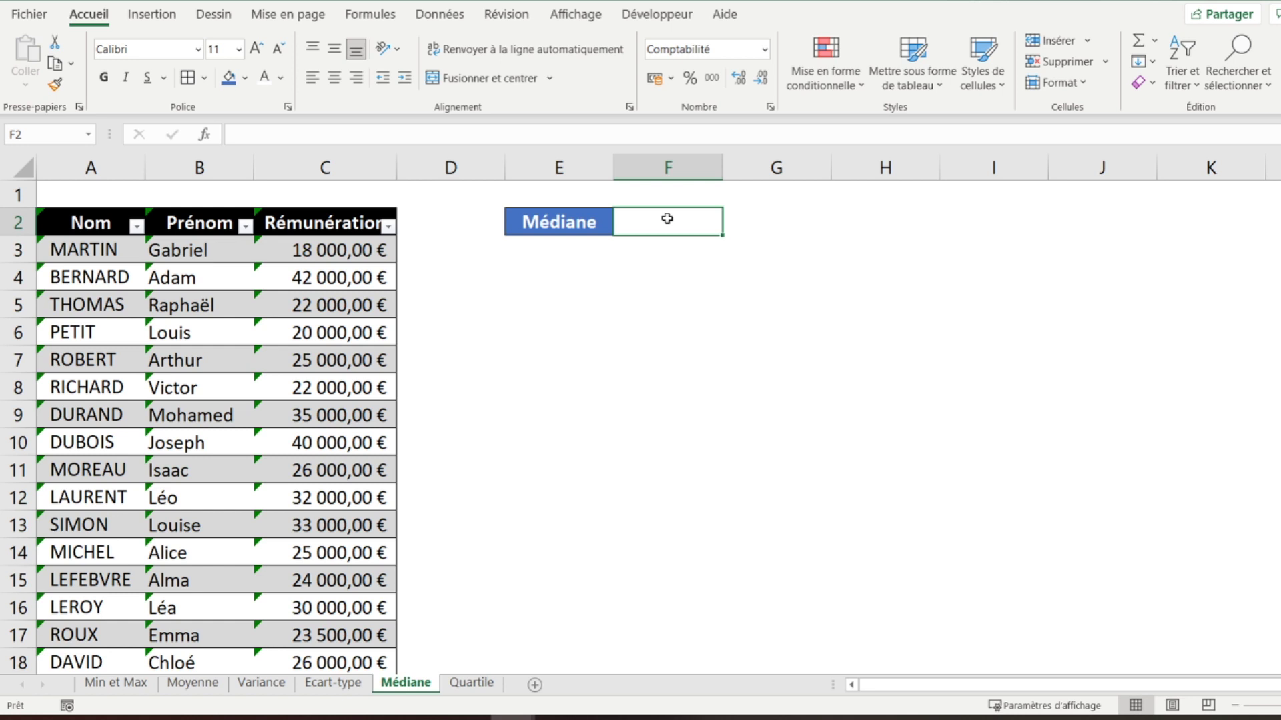
text(=mediane()
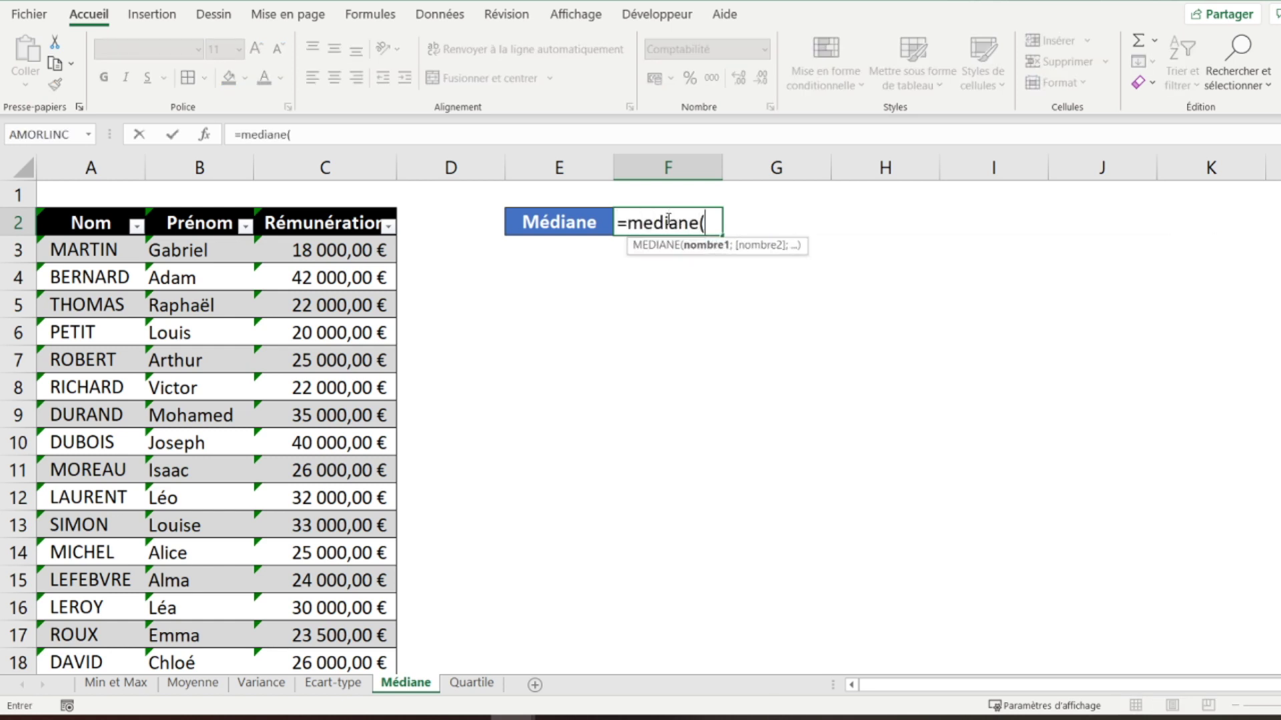
drag(316, 248, 298, 693)
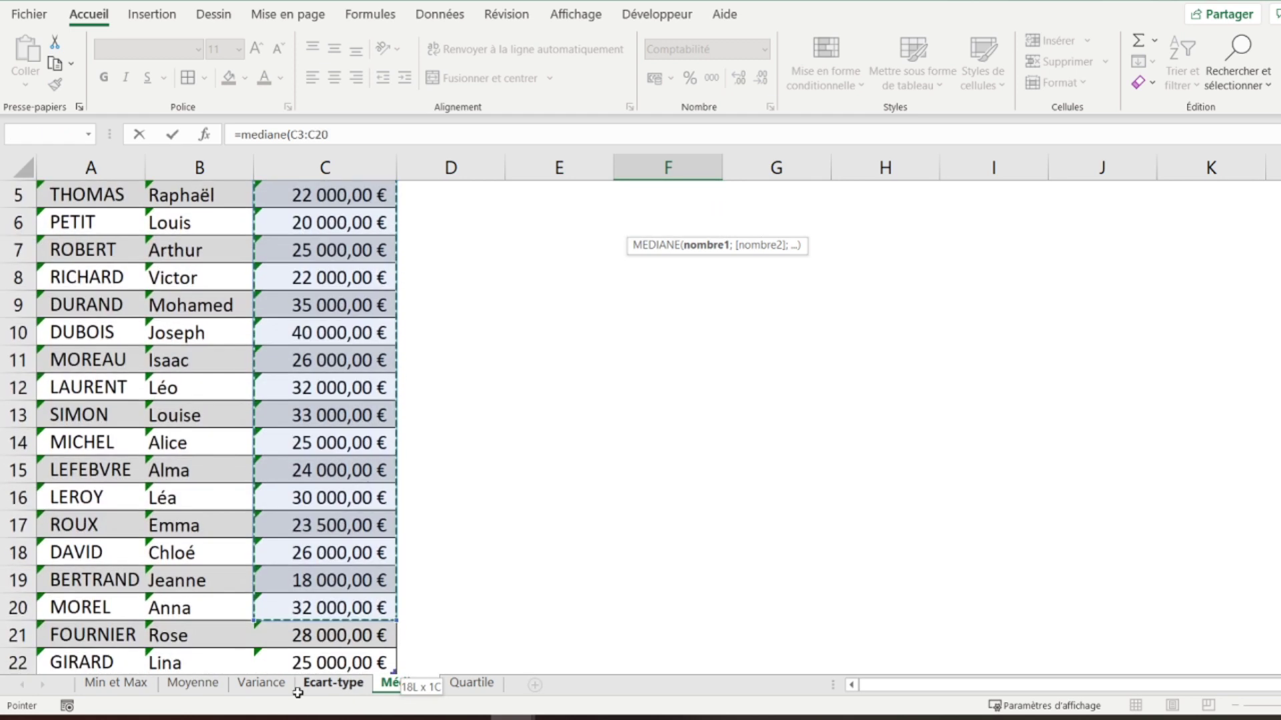
drag(298, 693, 313, 616)
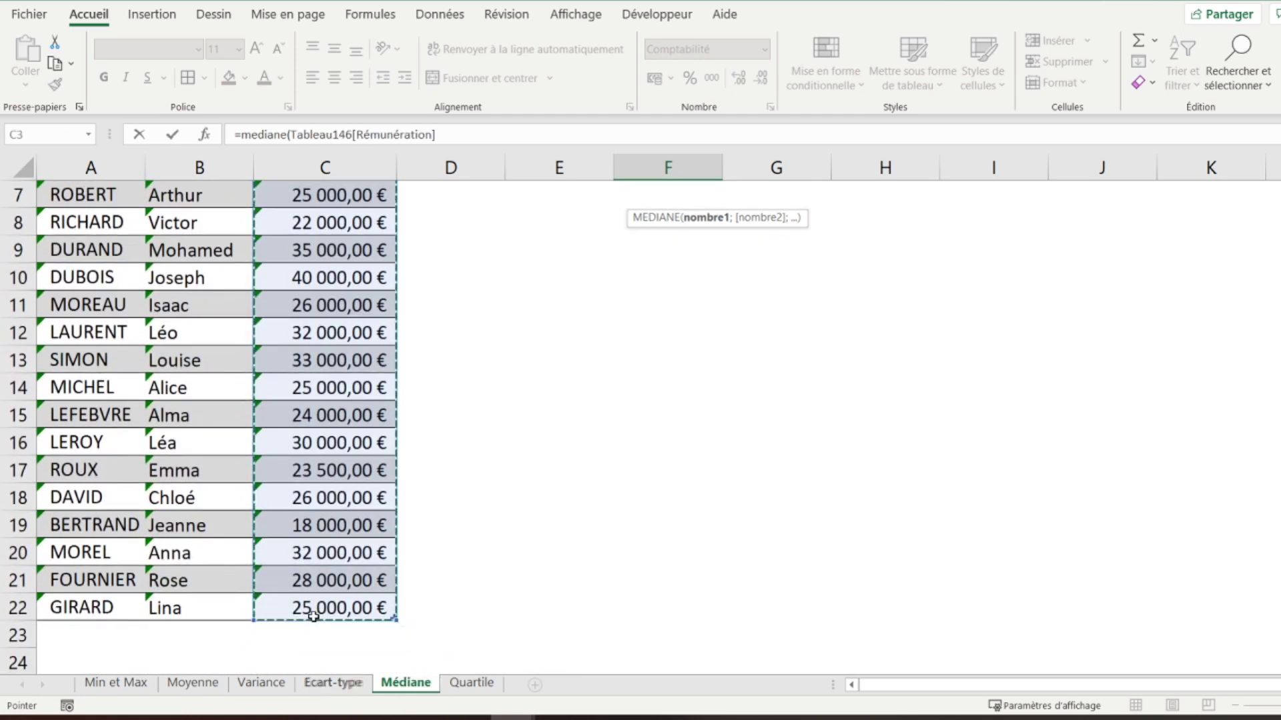
text())
key(Return)
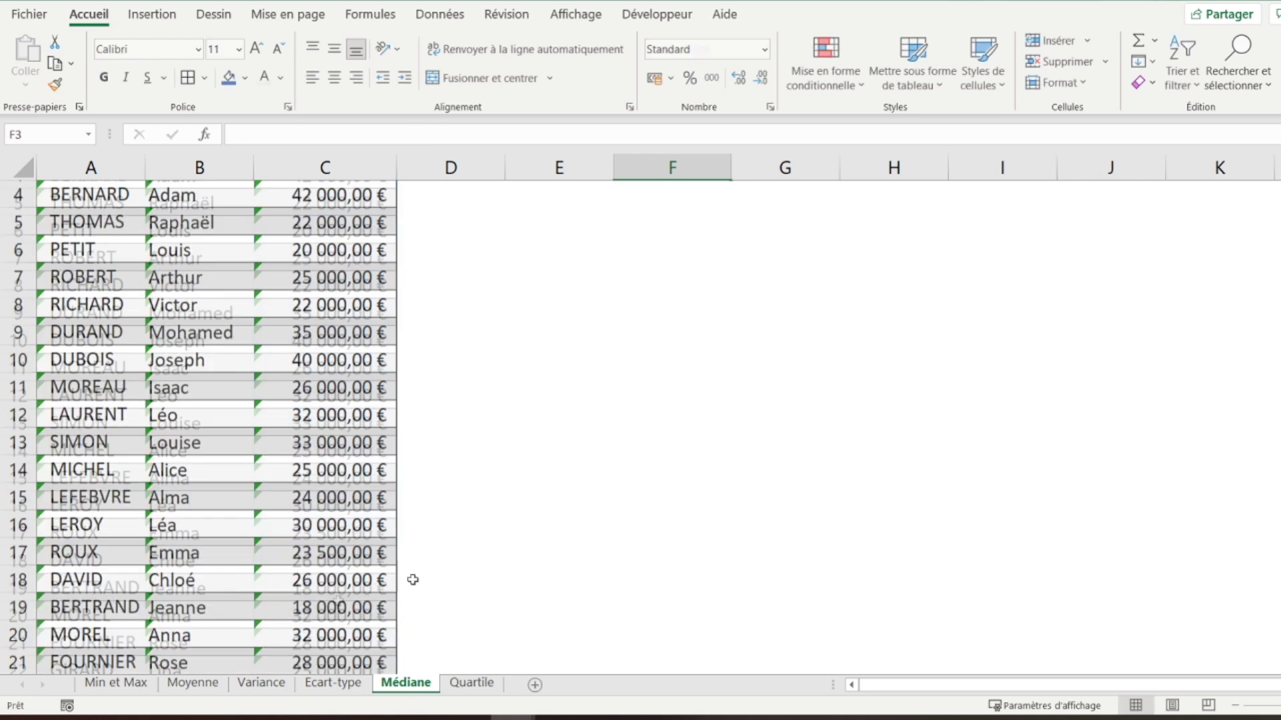
scroll(680, 558, up, 1)
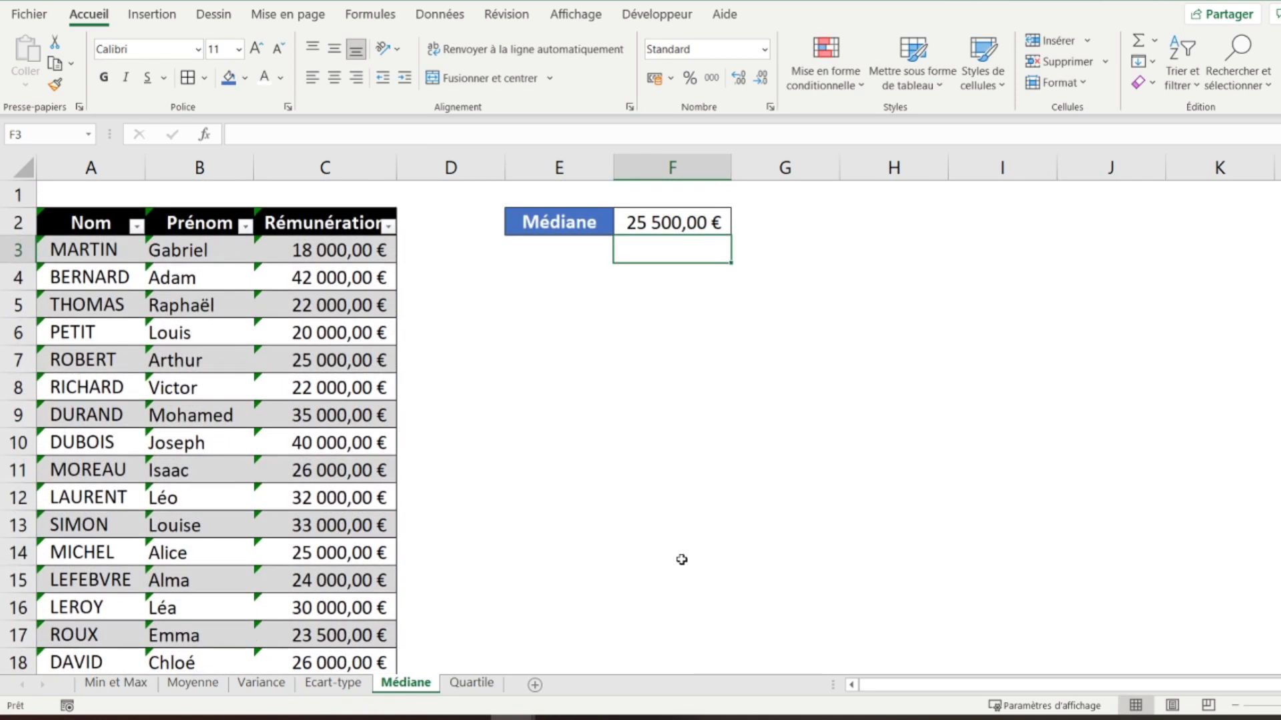
click(635, 230)
click(72, 193)
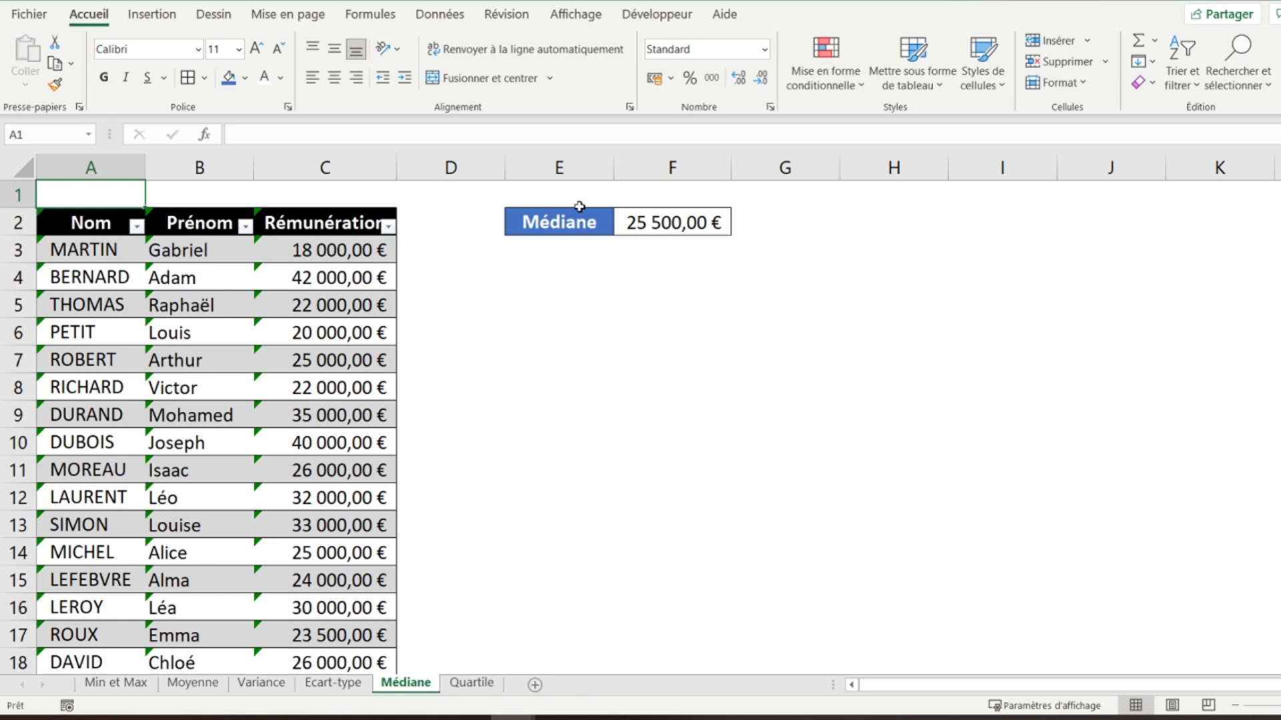
key(ctrl+Page_Down)
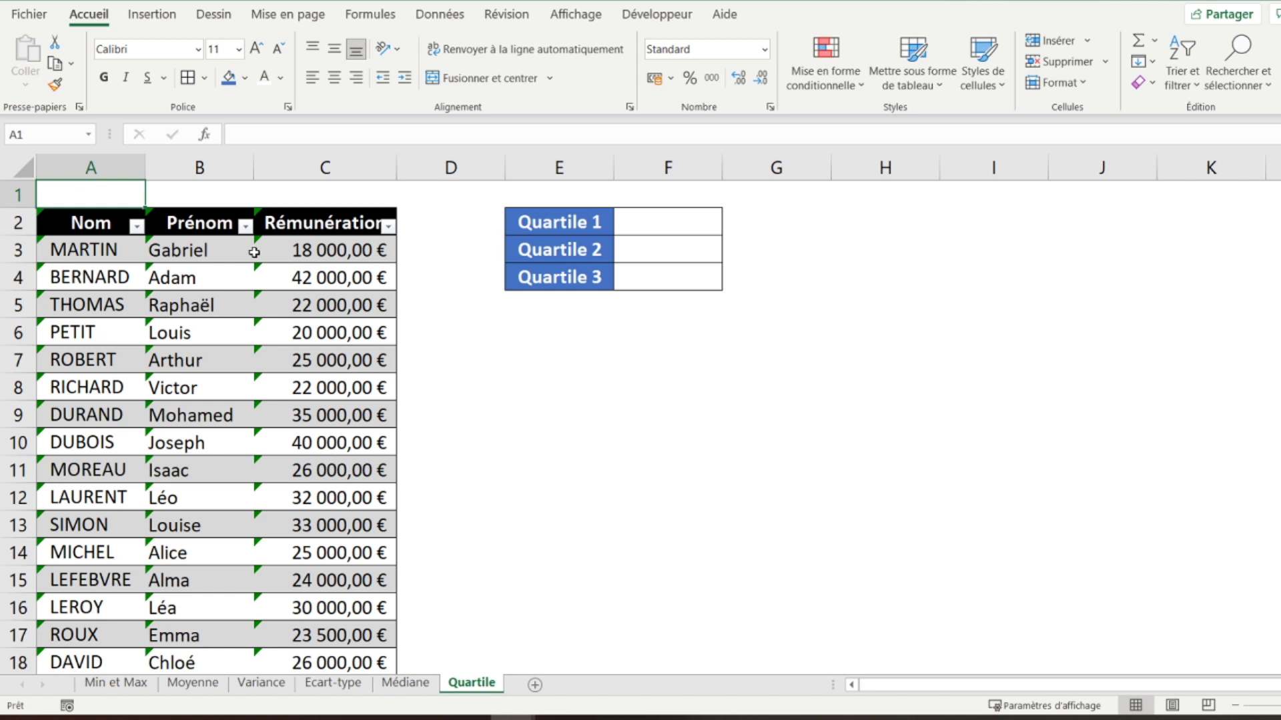
click(635, 221)
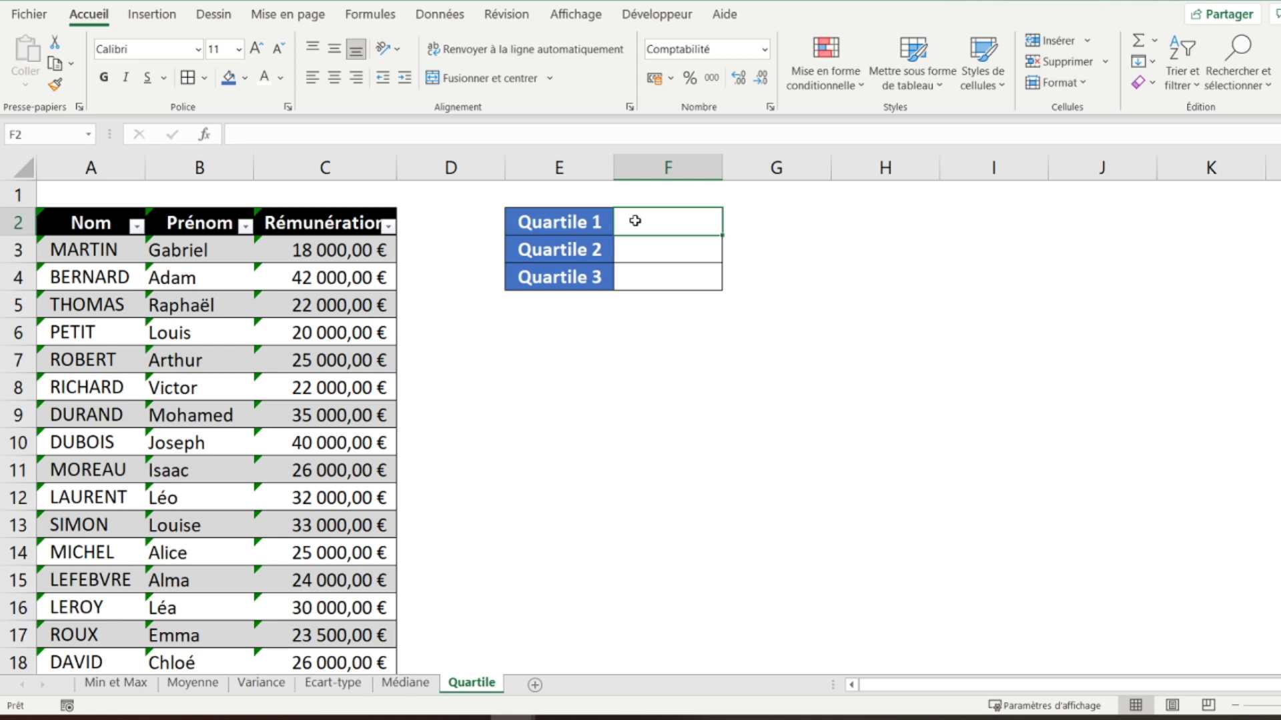
click(639, 255)
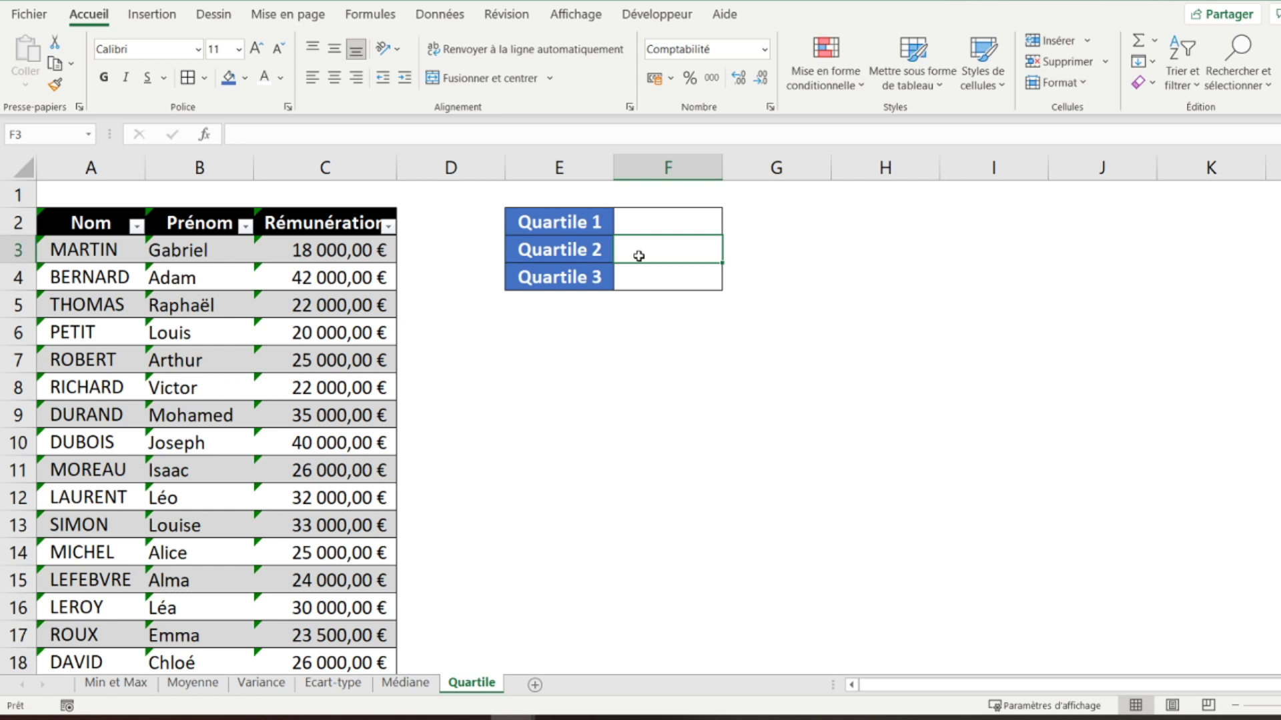
click(642, 277)
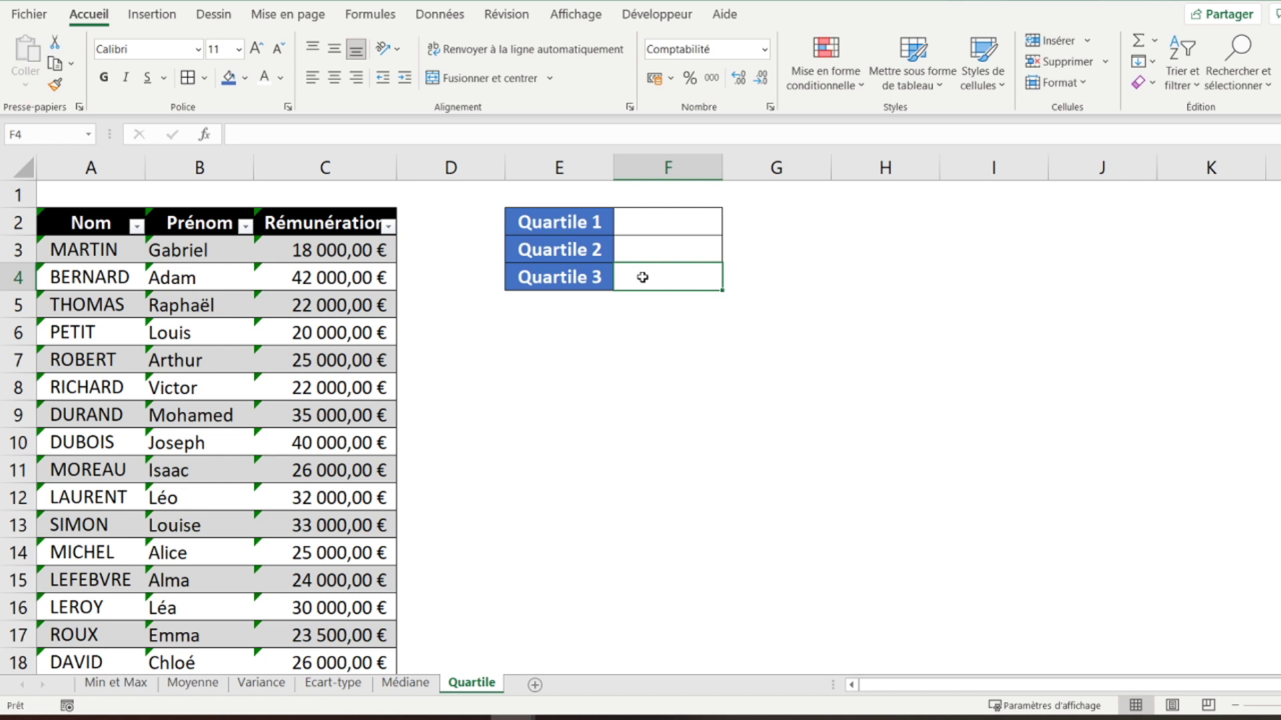
drag(642, 278, 651, 222)
click(651, 223)
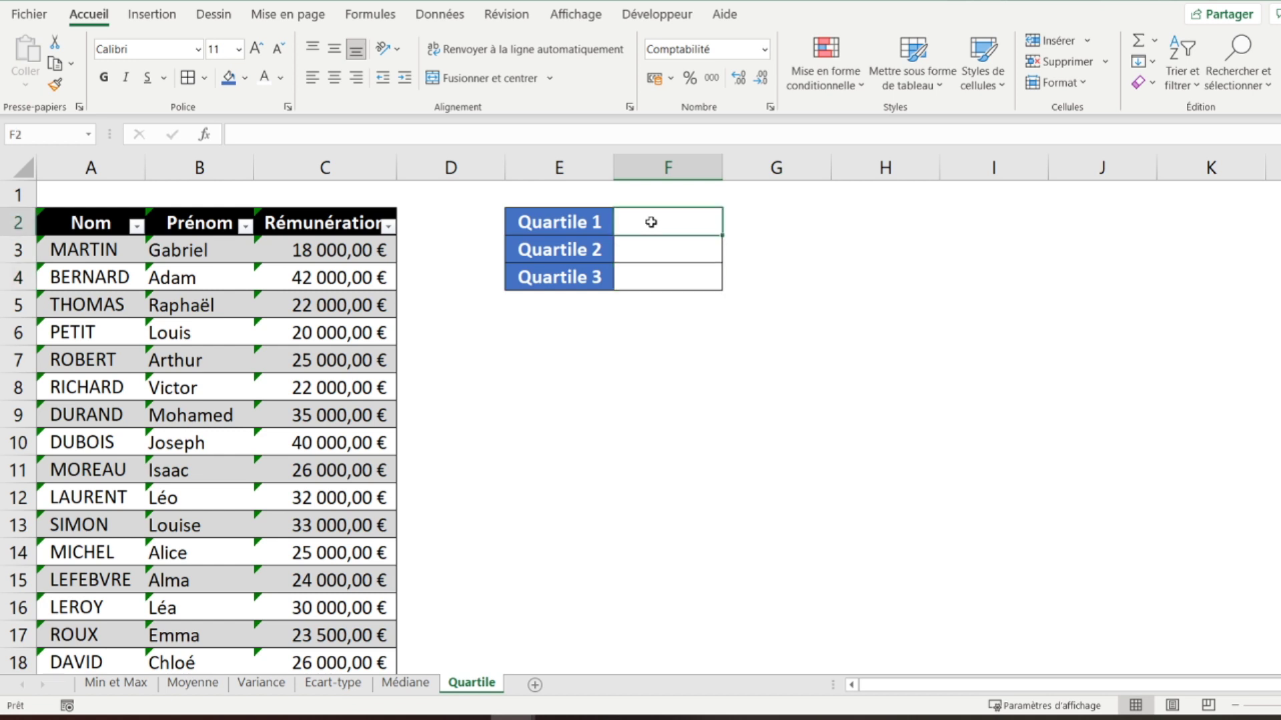
Enter =QUARTILE over the Rémunération column with 1 beside Quartile 1, returning 23 125,00 €
text(=)
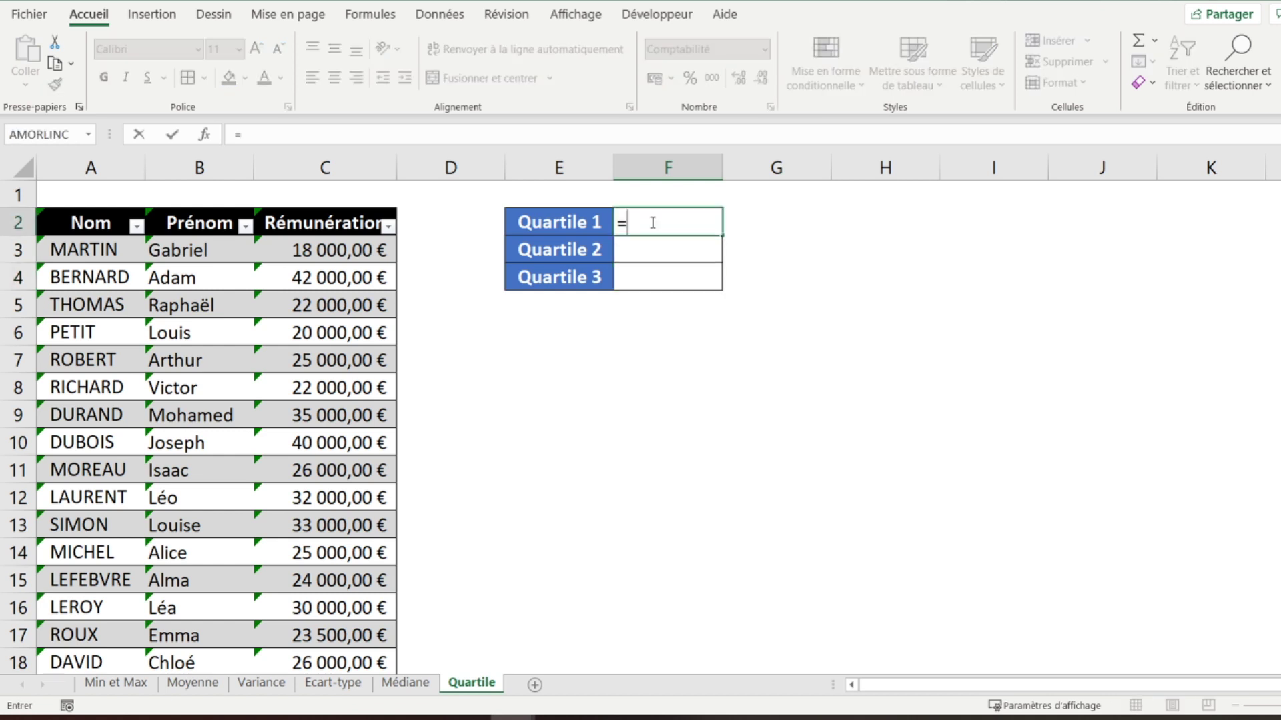
text(quartile)
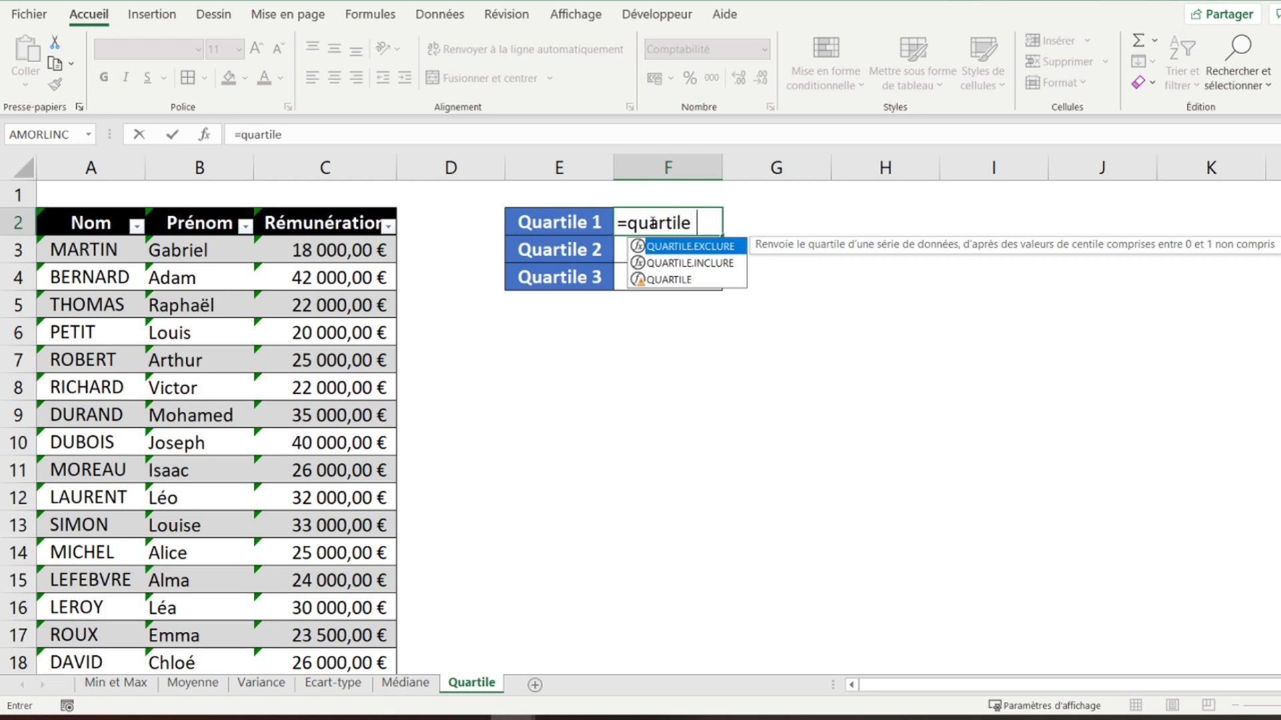
text(()
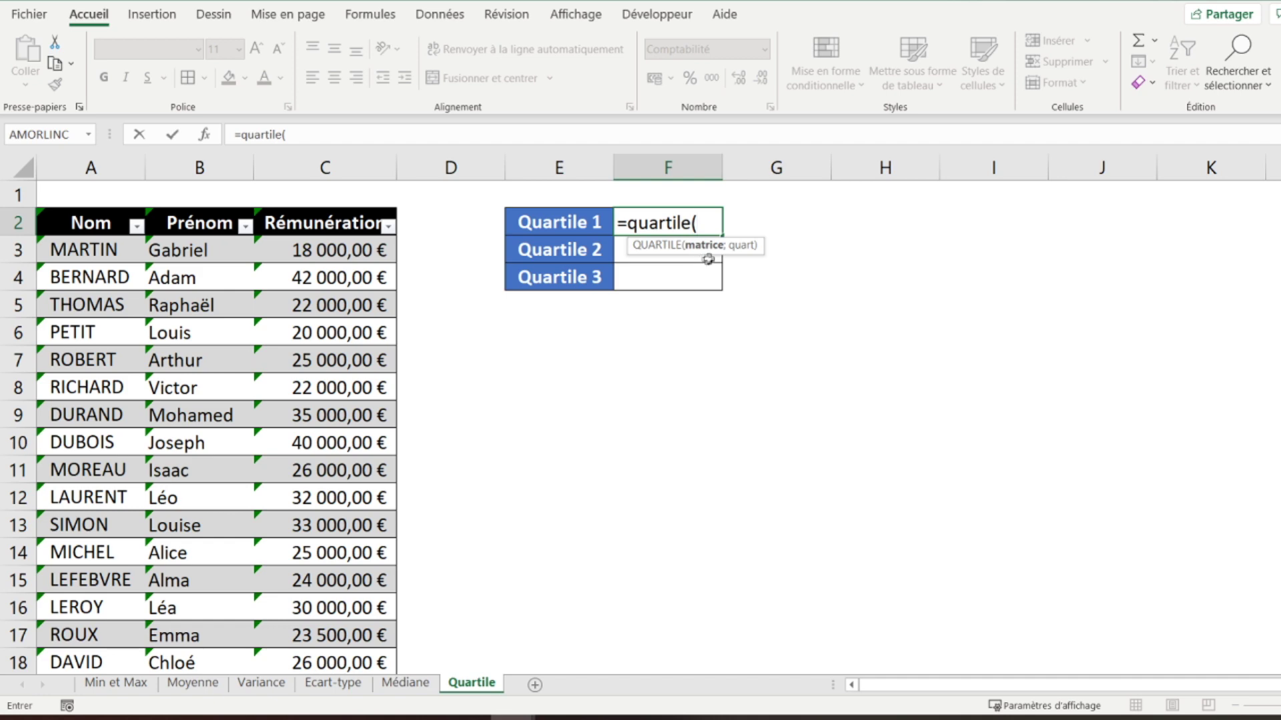
drag(325, 251, 332, 679)
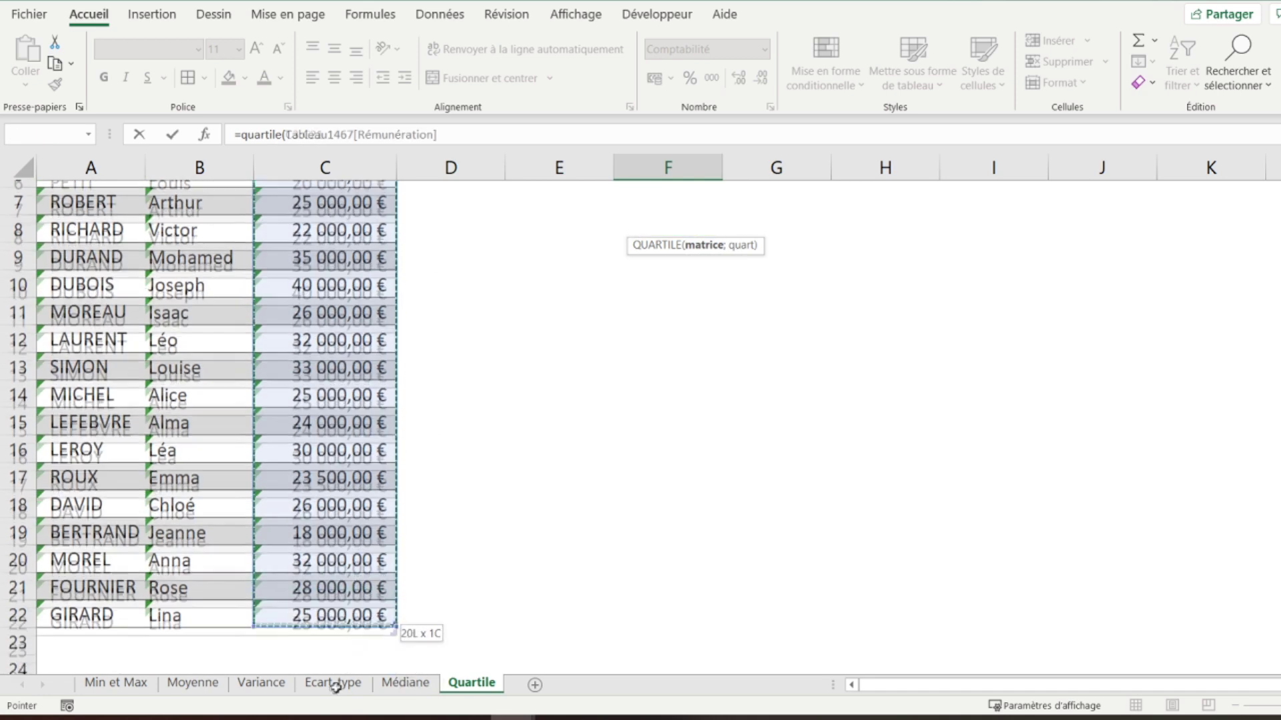
drag(332, 679, 327, 608)
text(;)
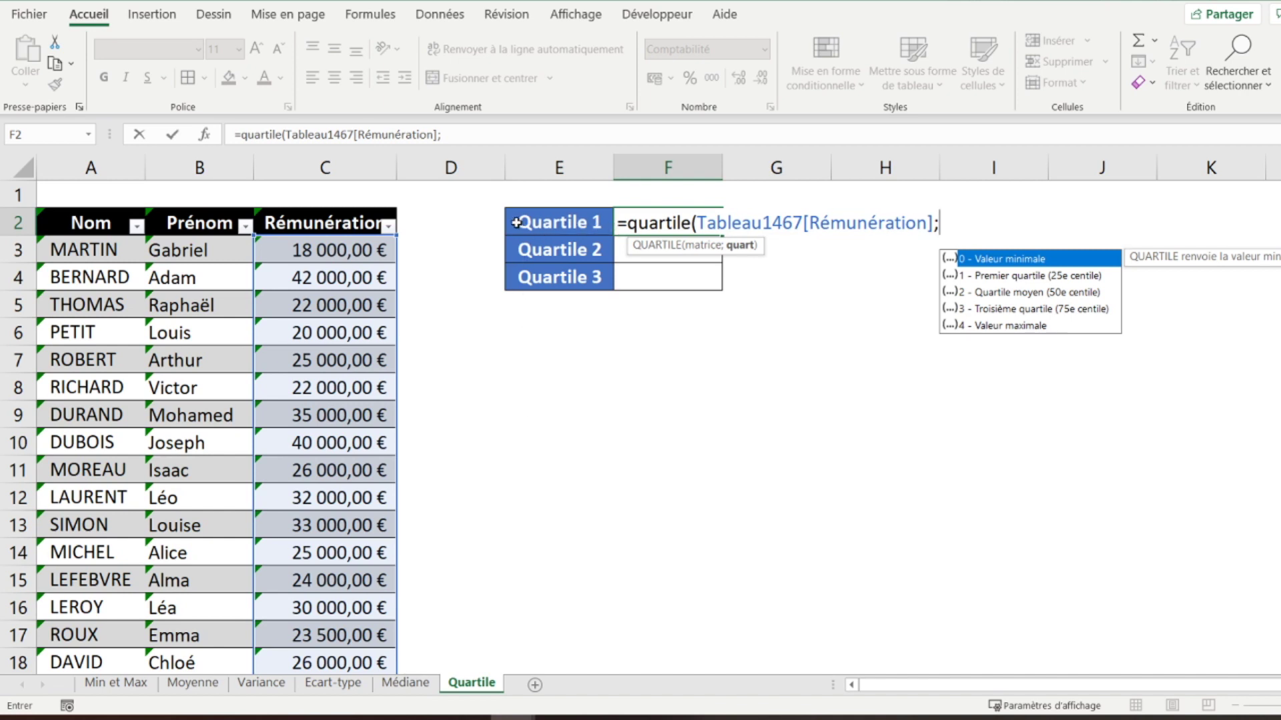
text(1)
text())
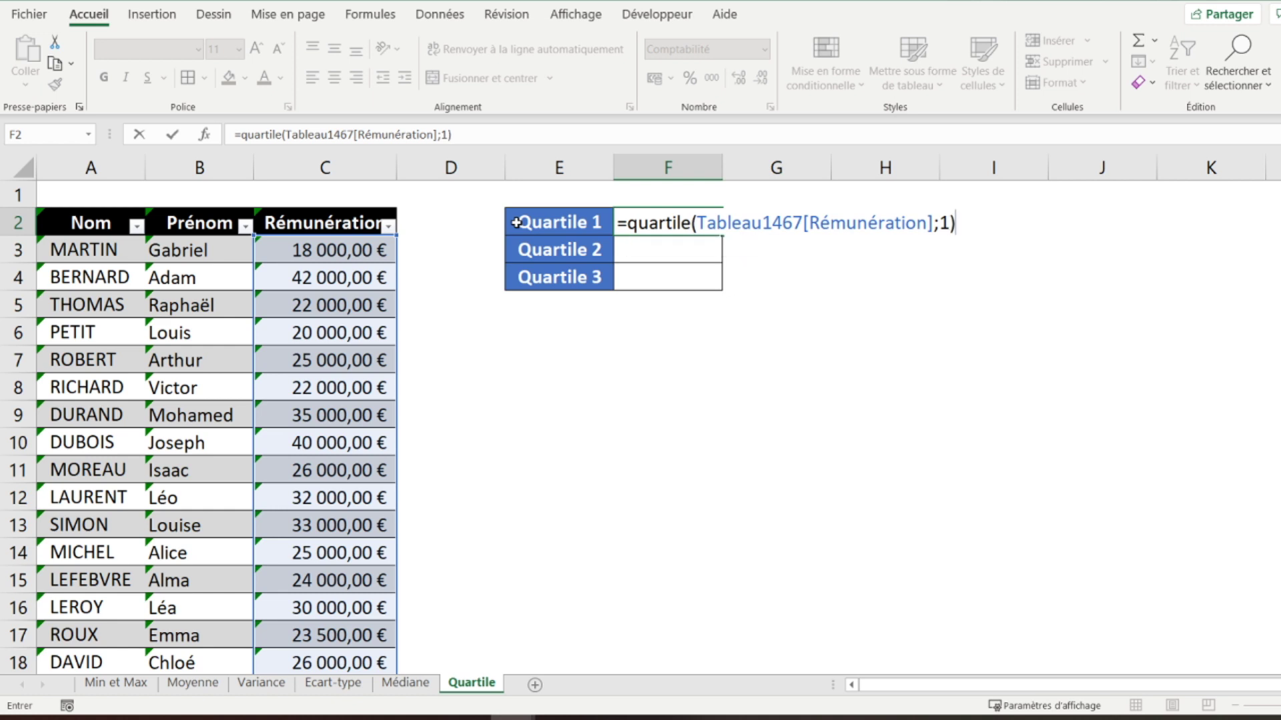
key(Return)
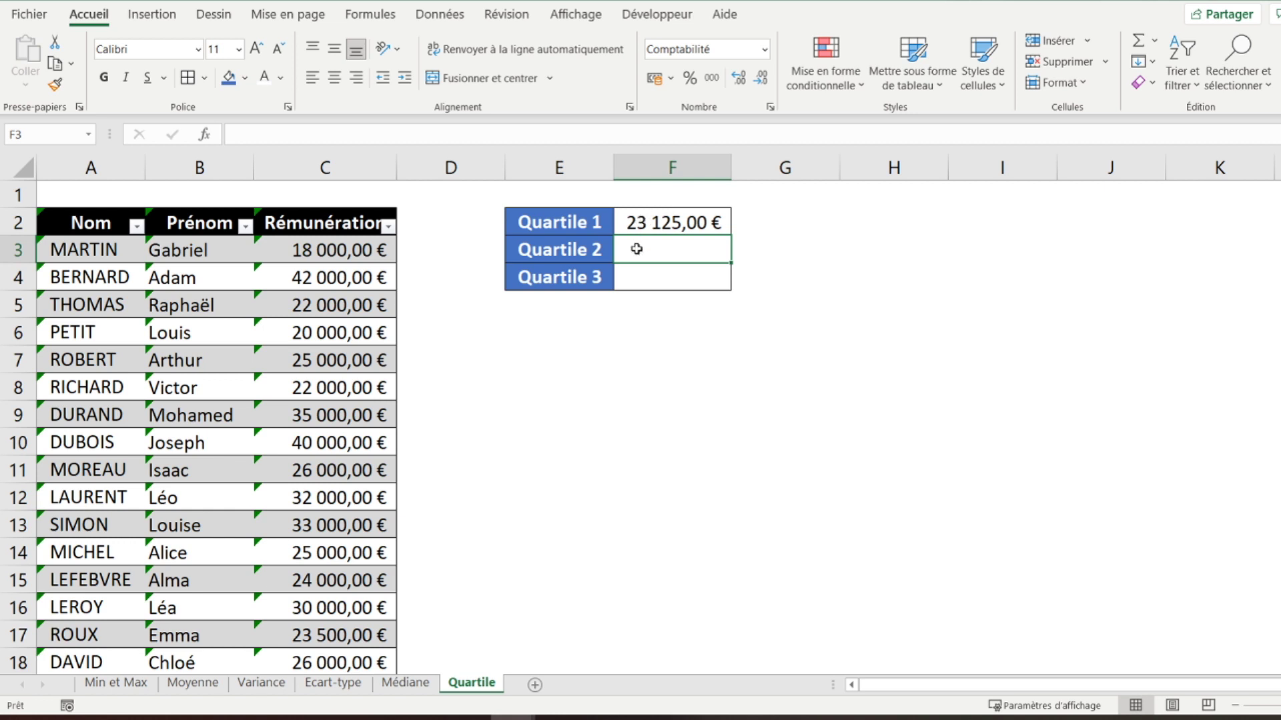
text(=quartile()
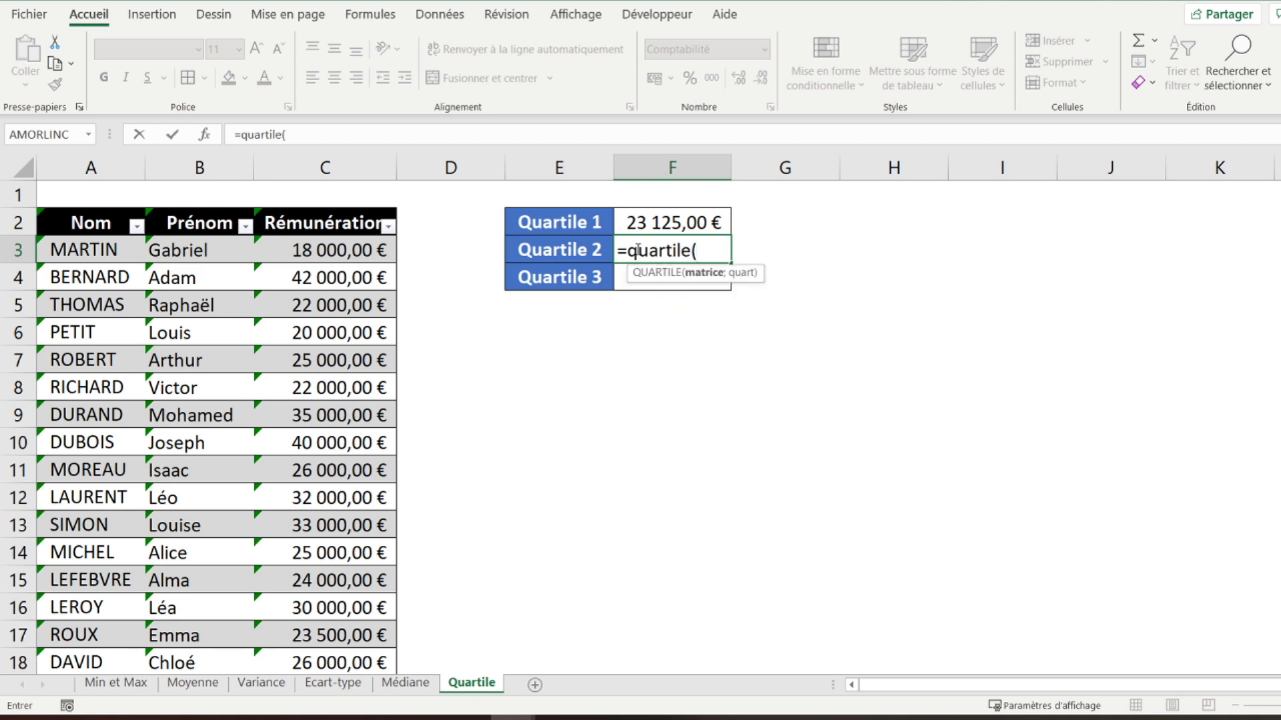
Finish the QUARTILE formula over Rémunération with 2 beside Quartile 2, returning 25 500,00 €
mouse_move(347, 250)
mouse_down()
mouse_move(314, 701)
mouse_move(327, 635)
mouse_up()
text(;)
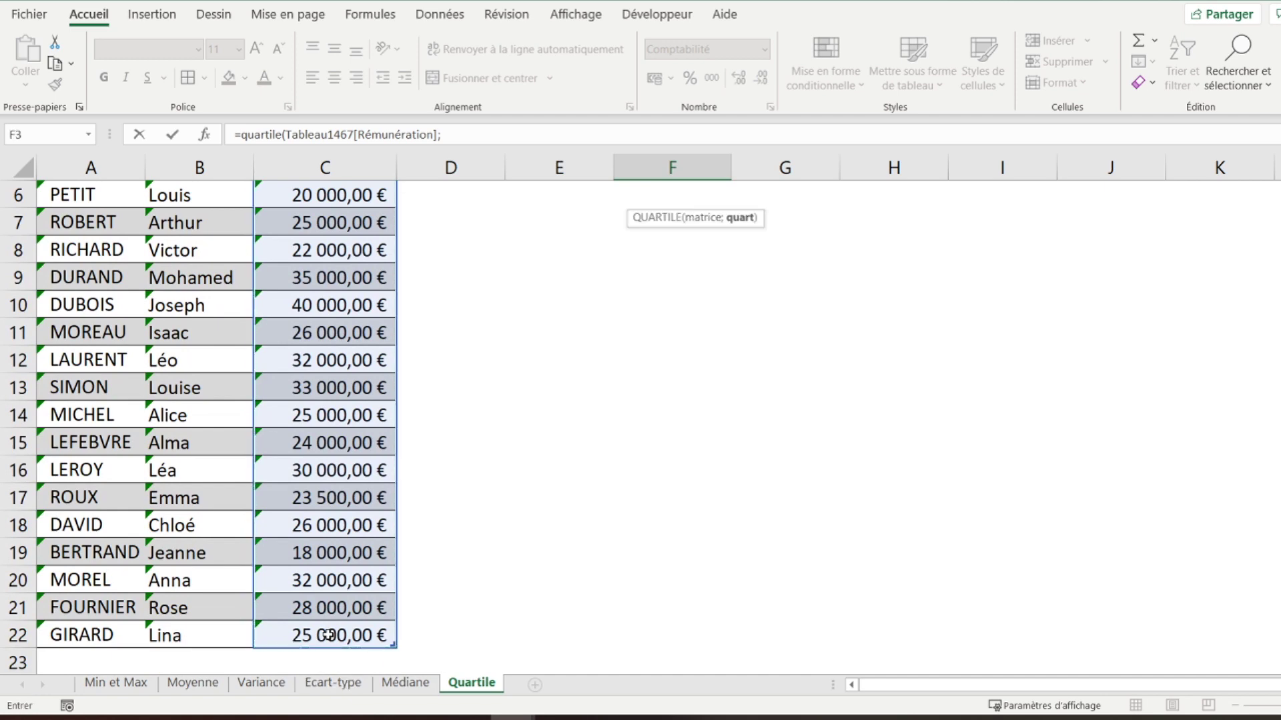
text(2))
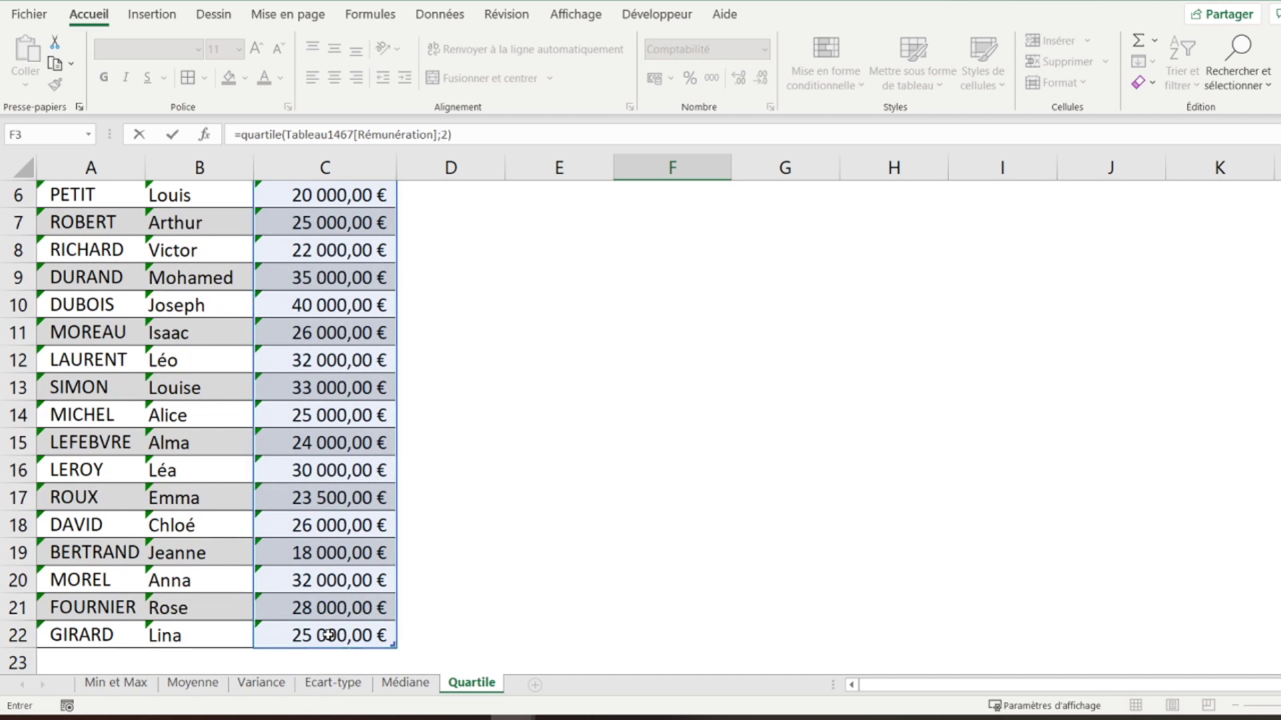
key(Return)
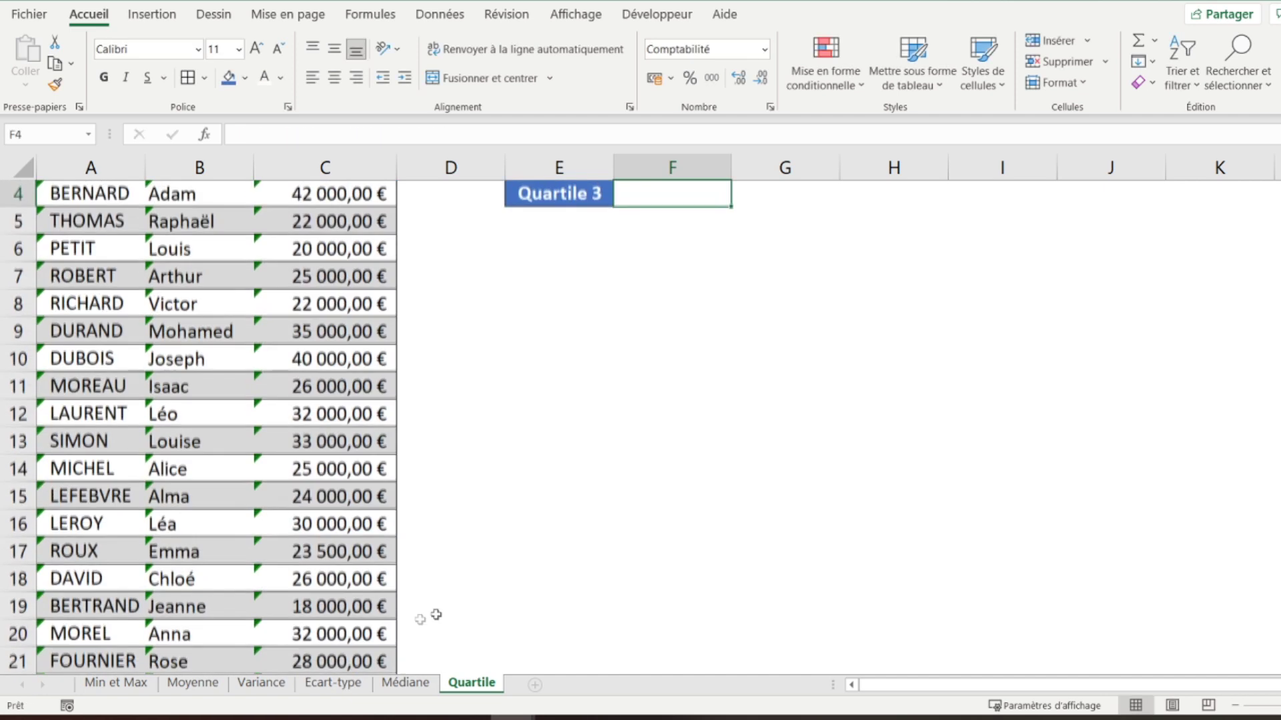
text(=quartile()
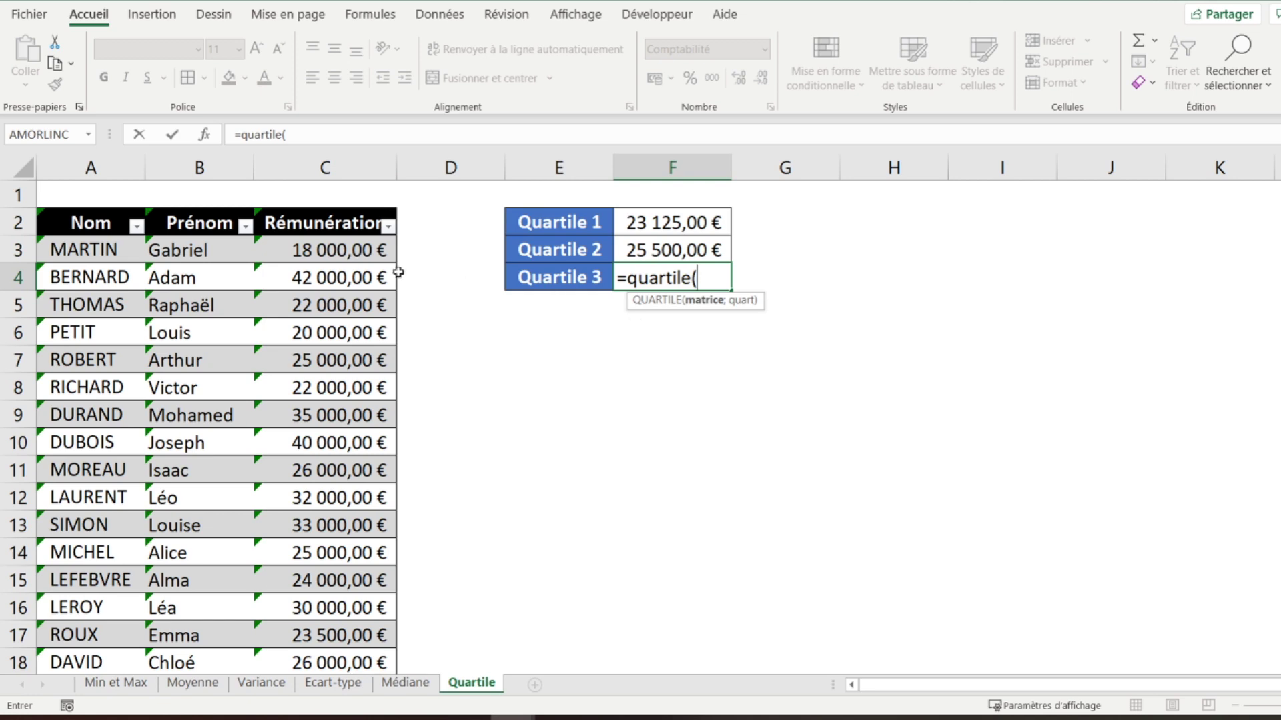
Finish the QUARTILE formula over Rémunération with 3 beside Quartile 3, returning 32 000,00 €
drag(347, 253, 333, 673)
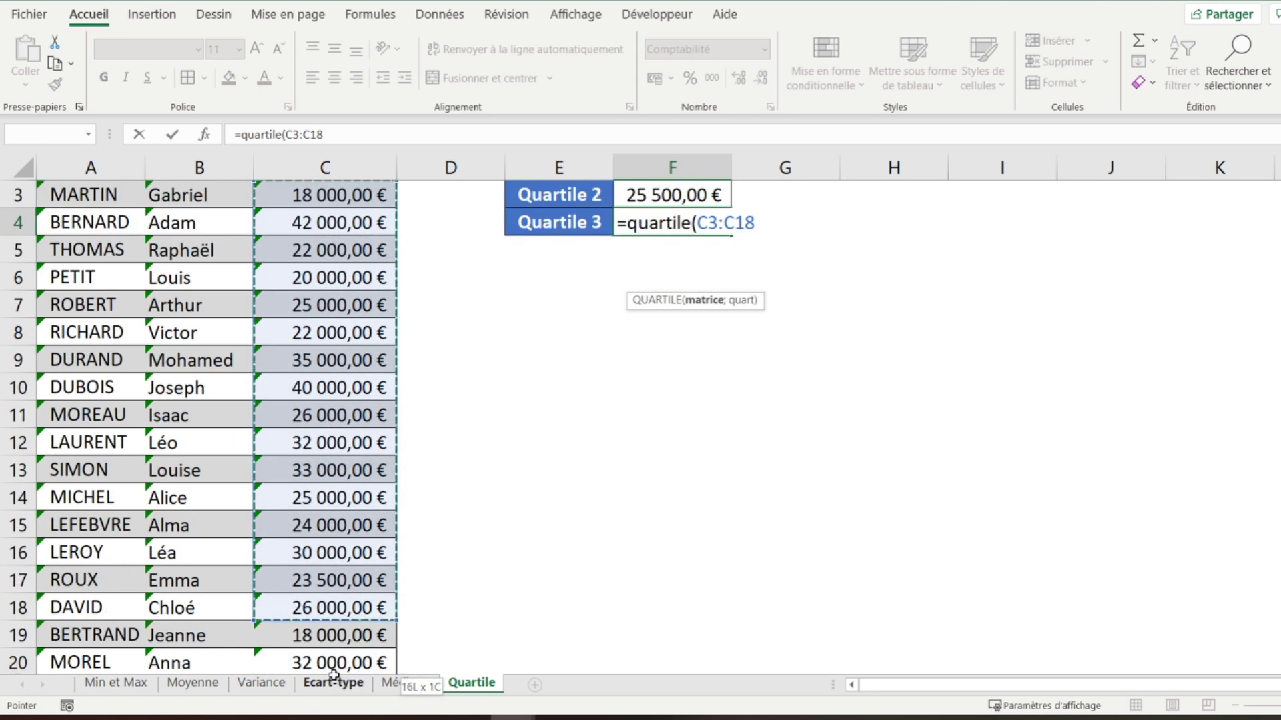
drag(334, 674, 339, 610)
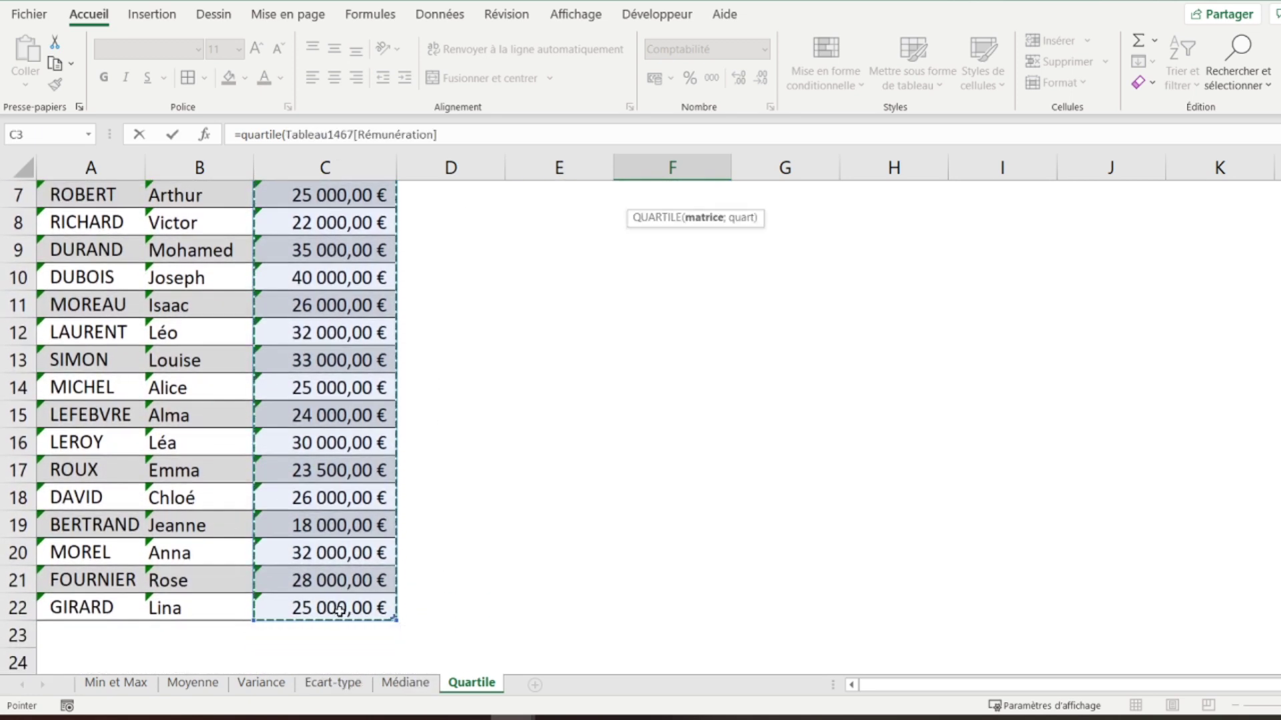
text(;3)
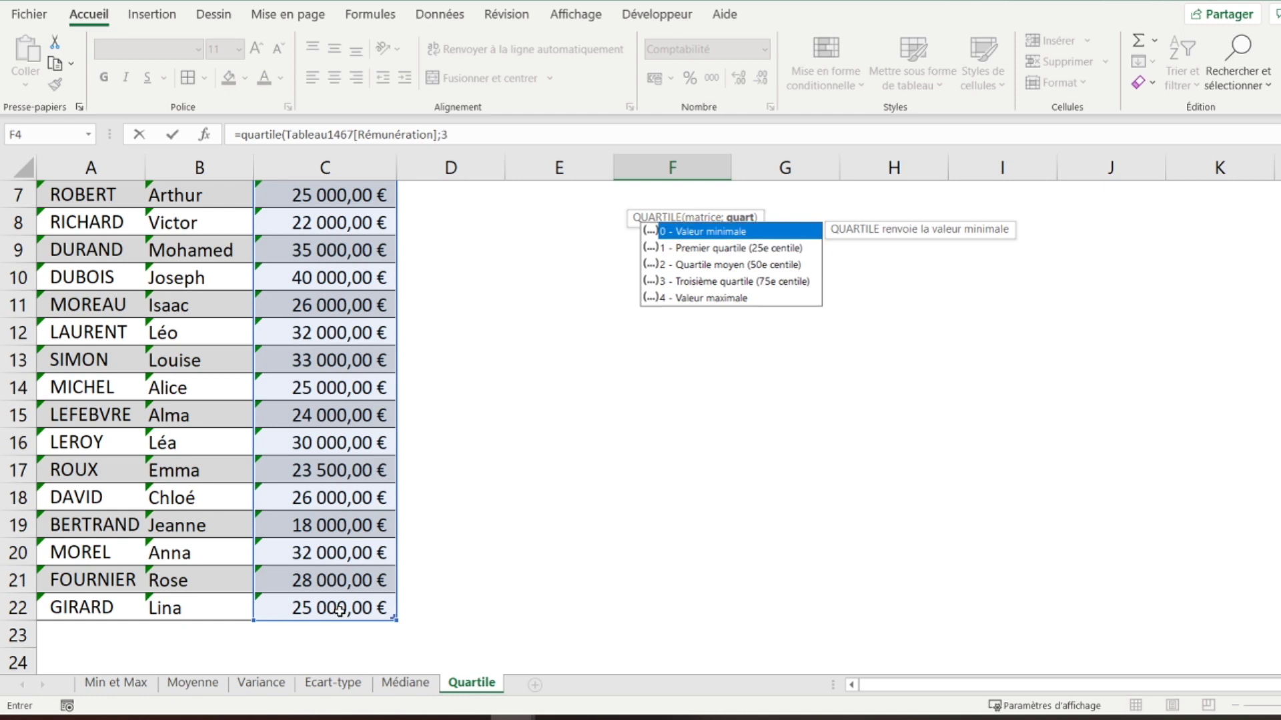
text())
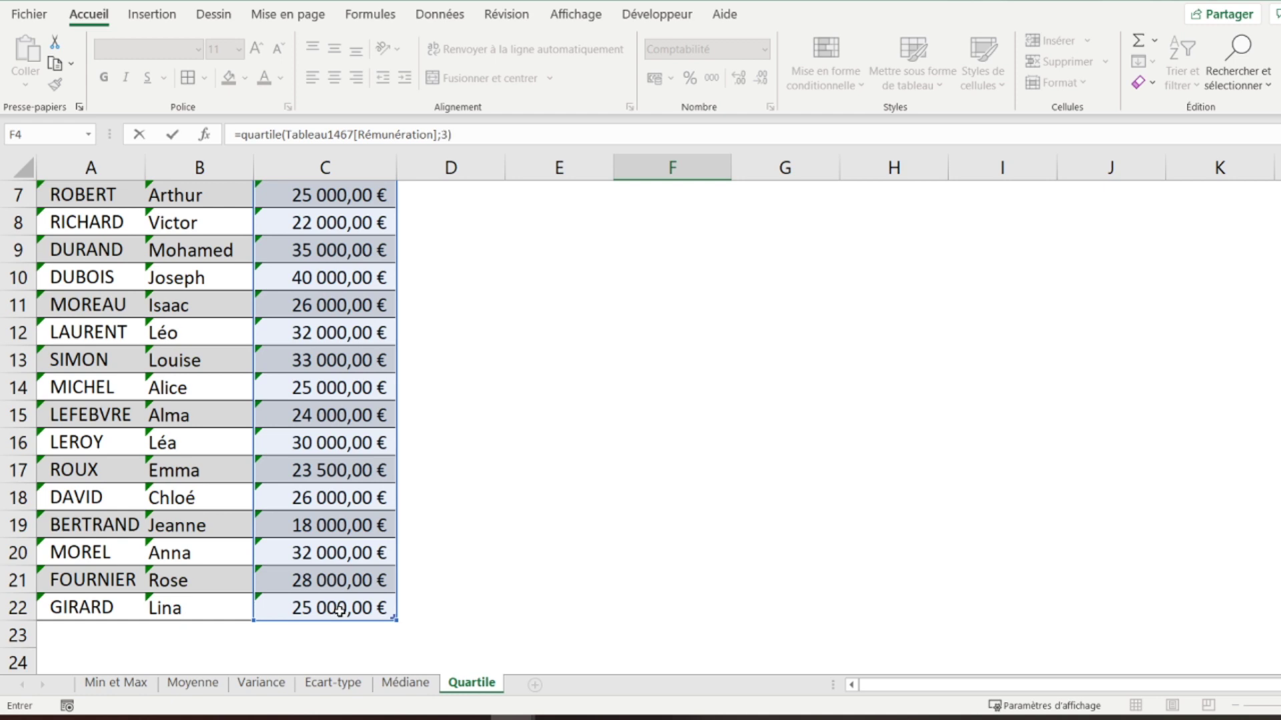
key(Return)
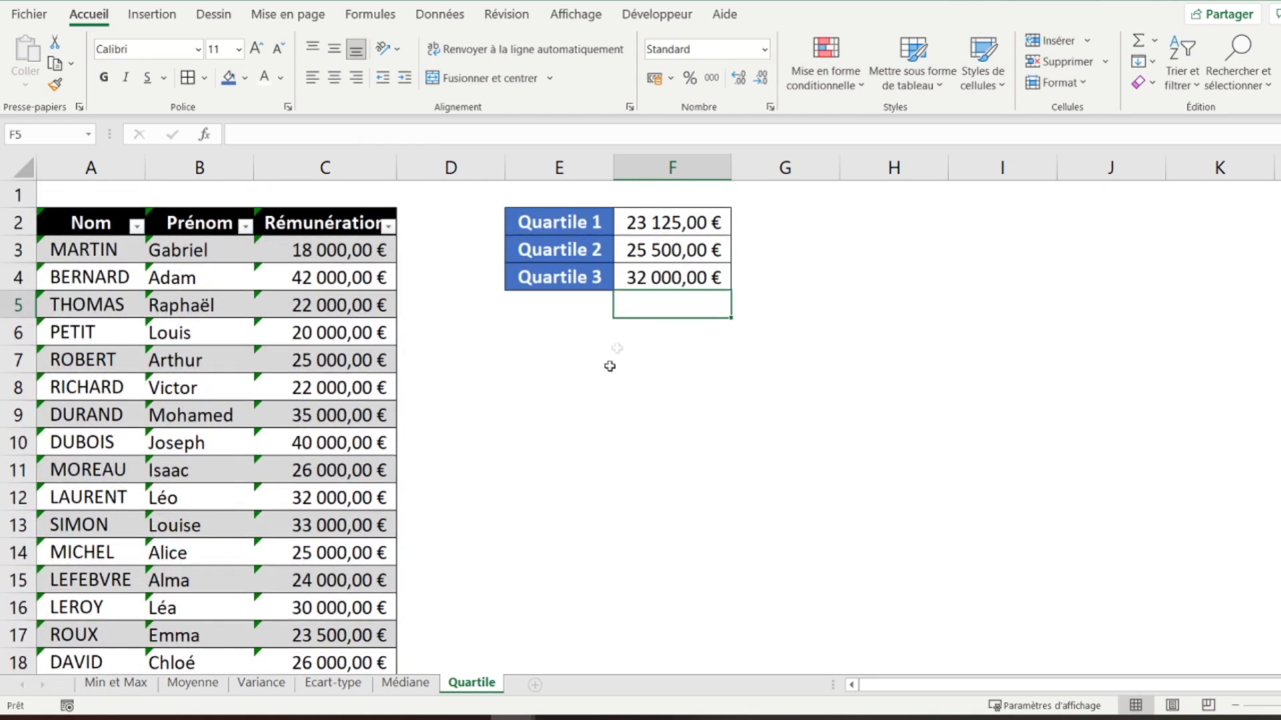
click(647, 235)
click(116, 195)
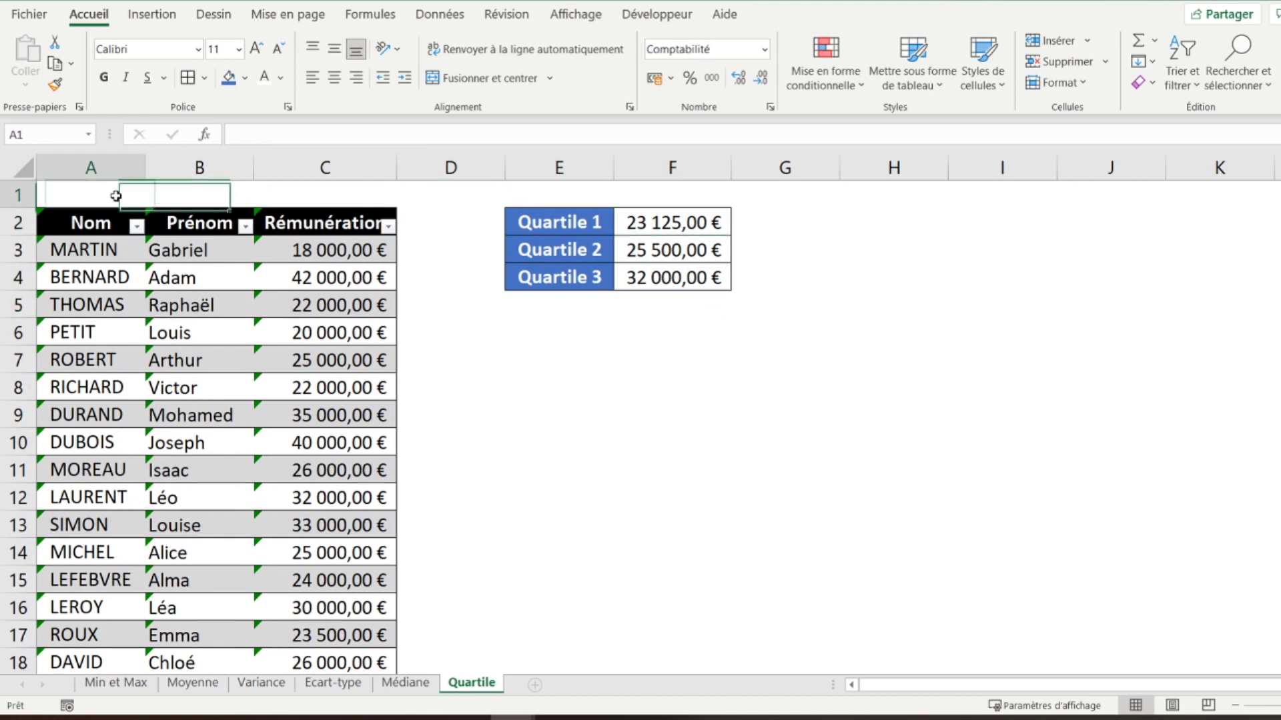